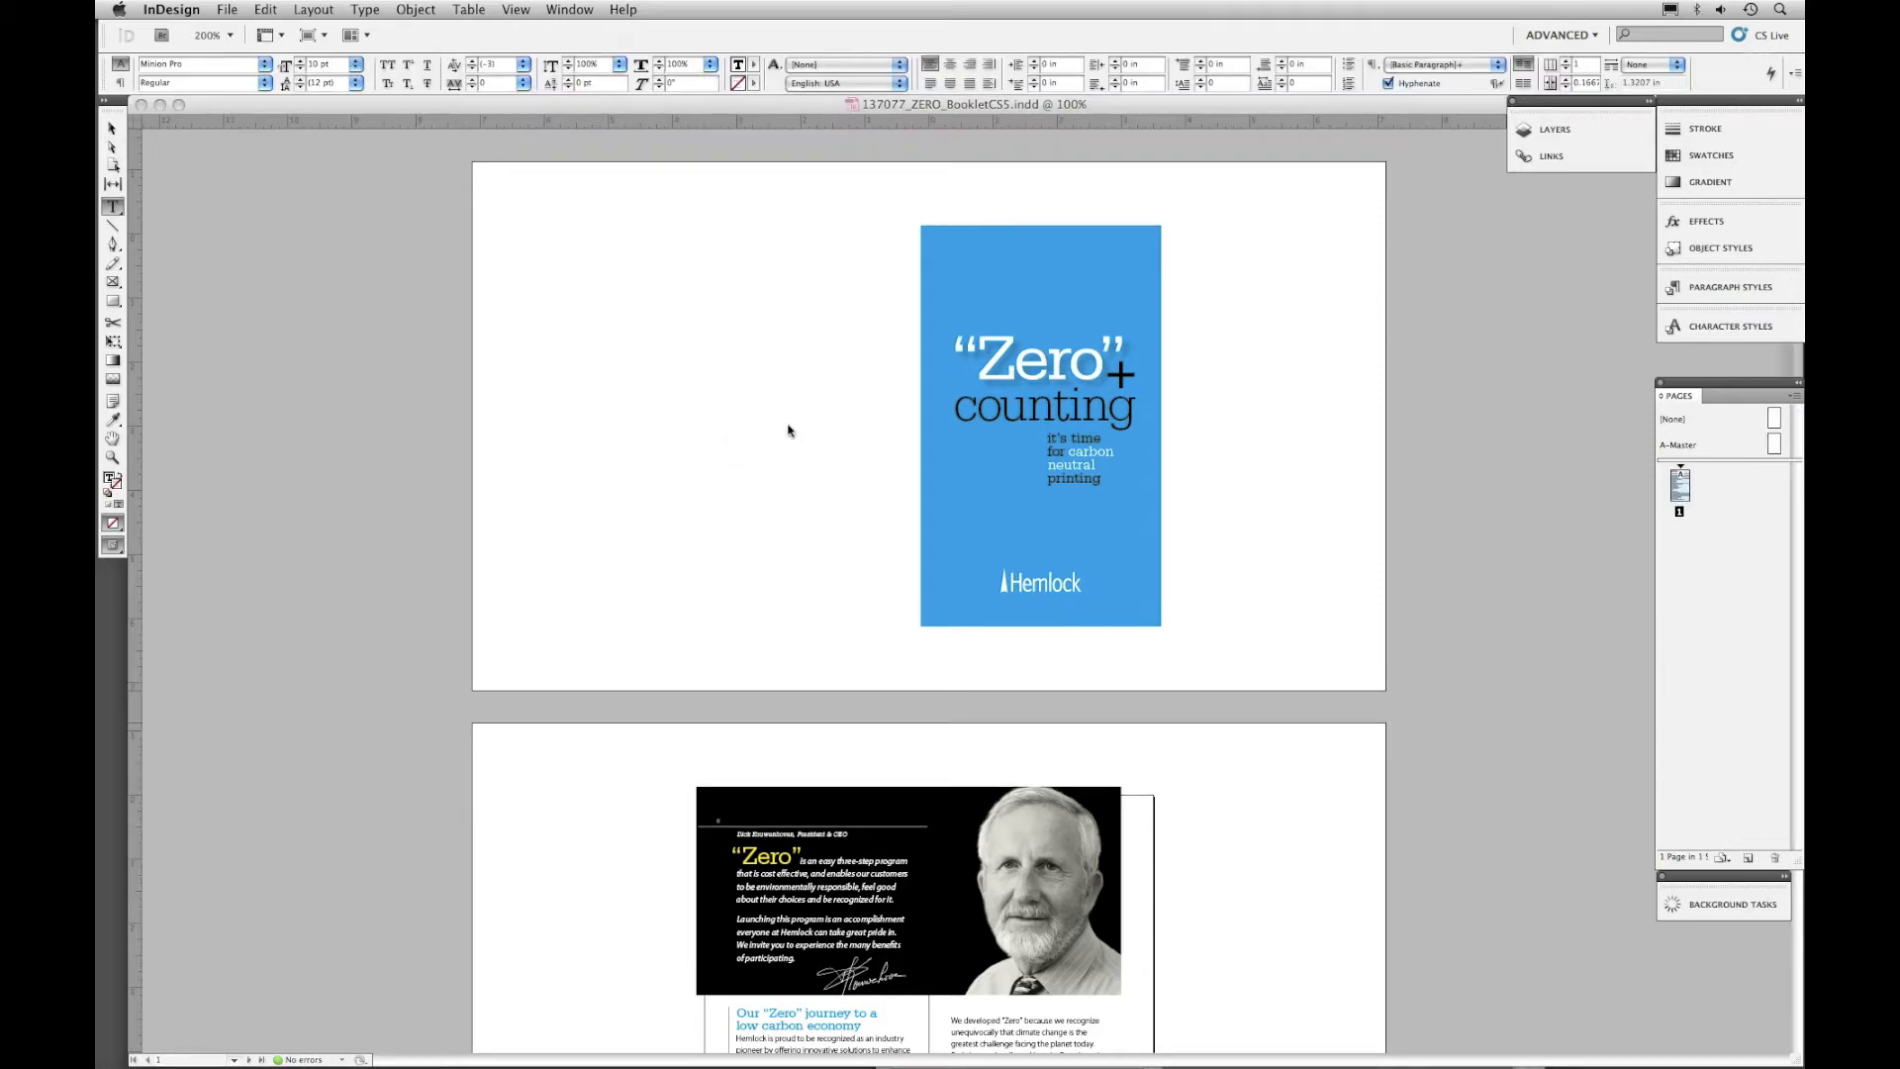
# - Create a new PDF export preset named "Hemlock PDF Export" with compatibility Acrobat 8/9 (PDF 1.7)
pyautogui.click(236, 11)
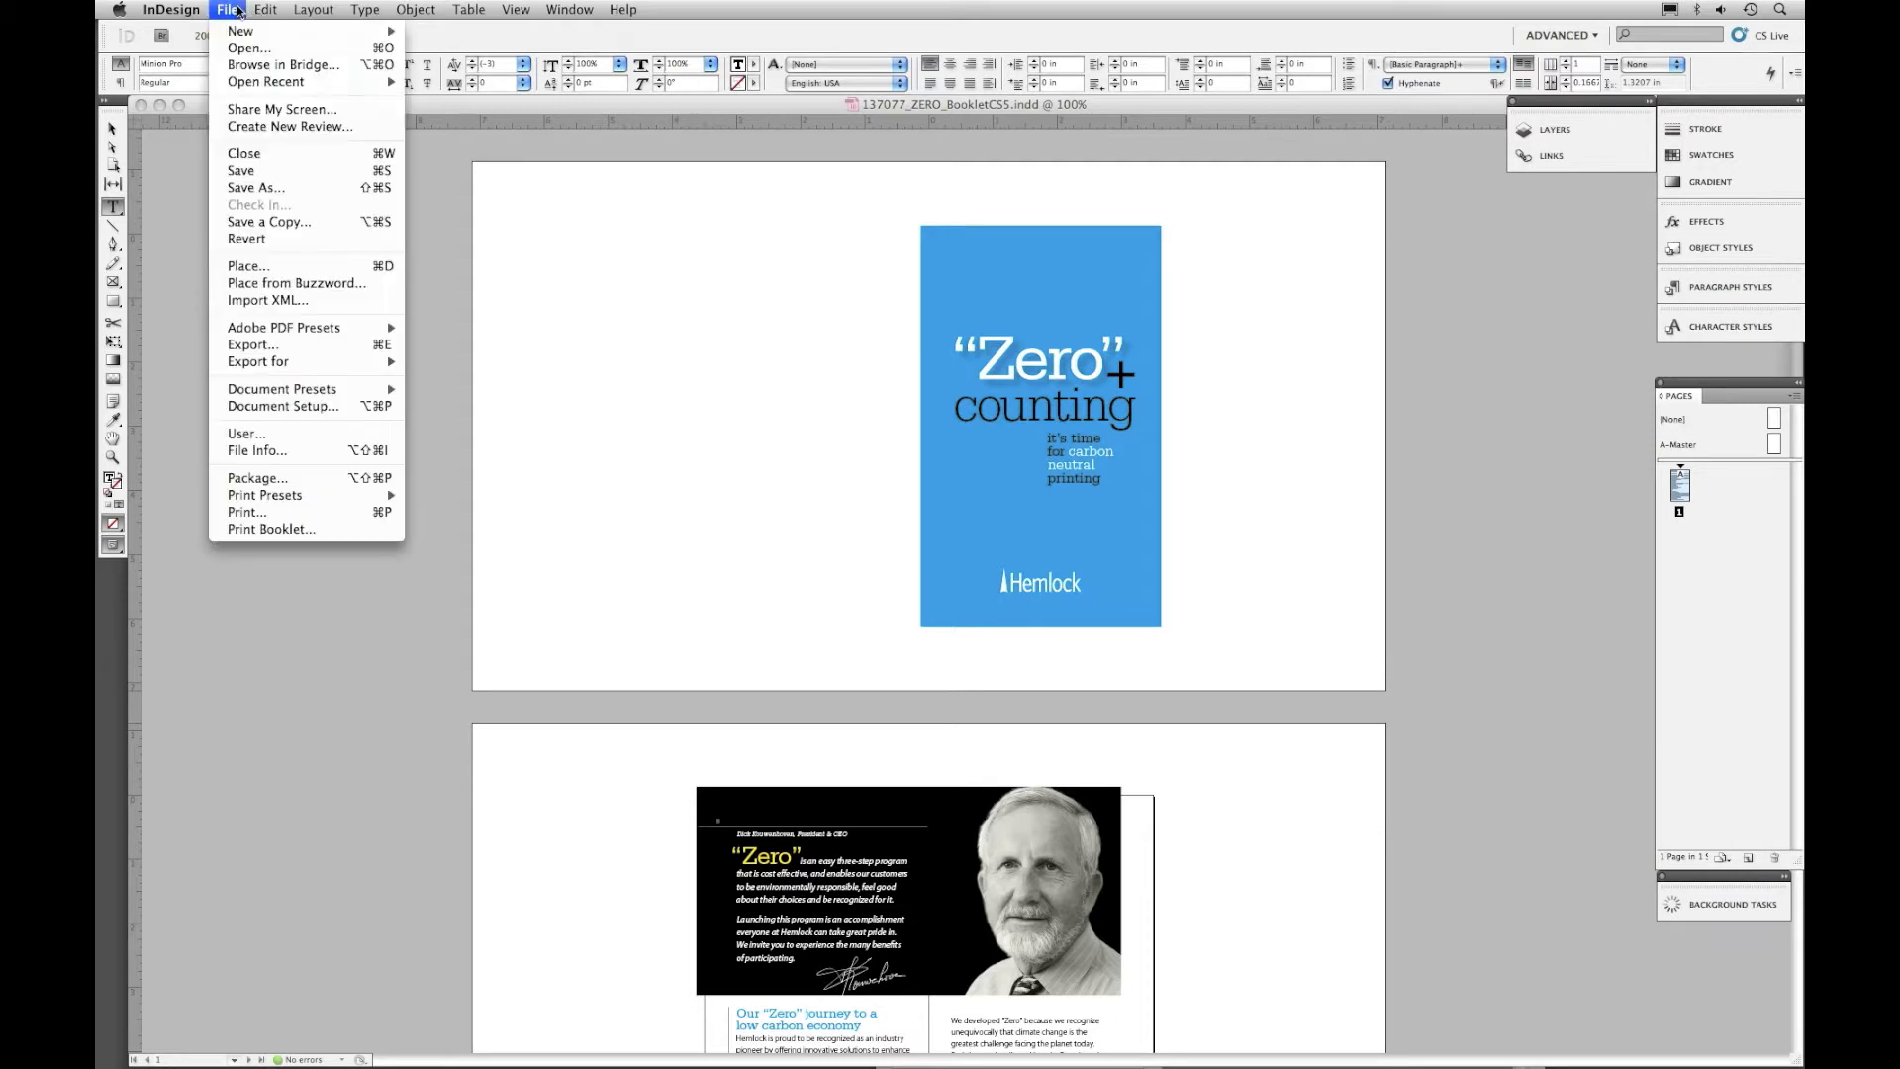
pyautogui.moveTo(267, 327)
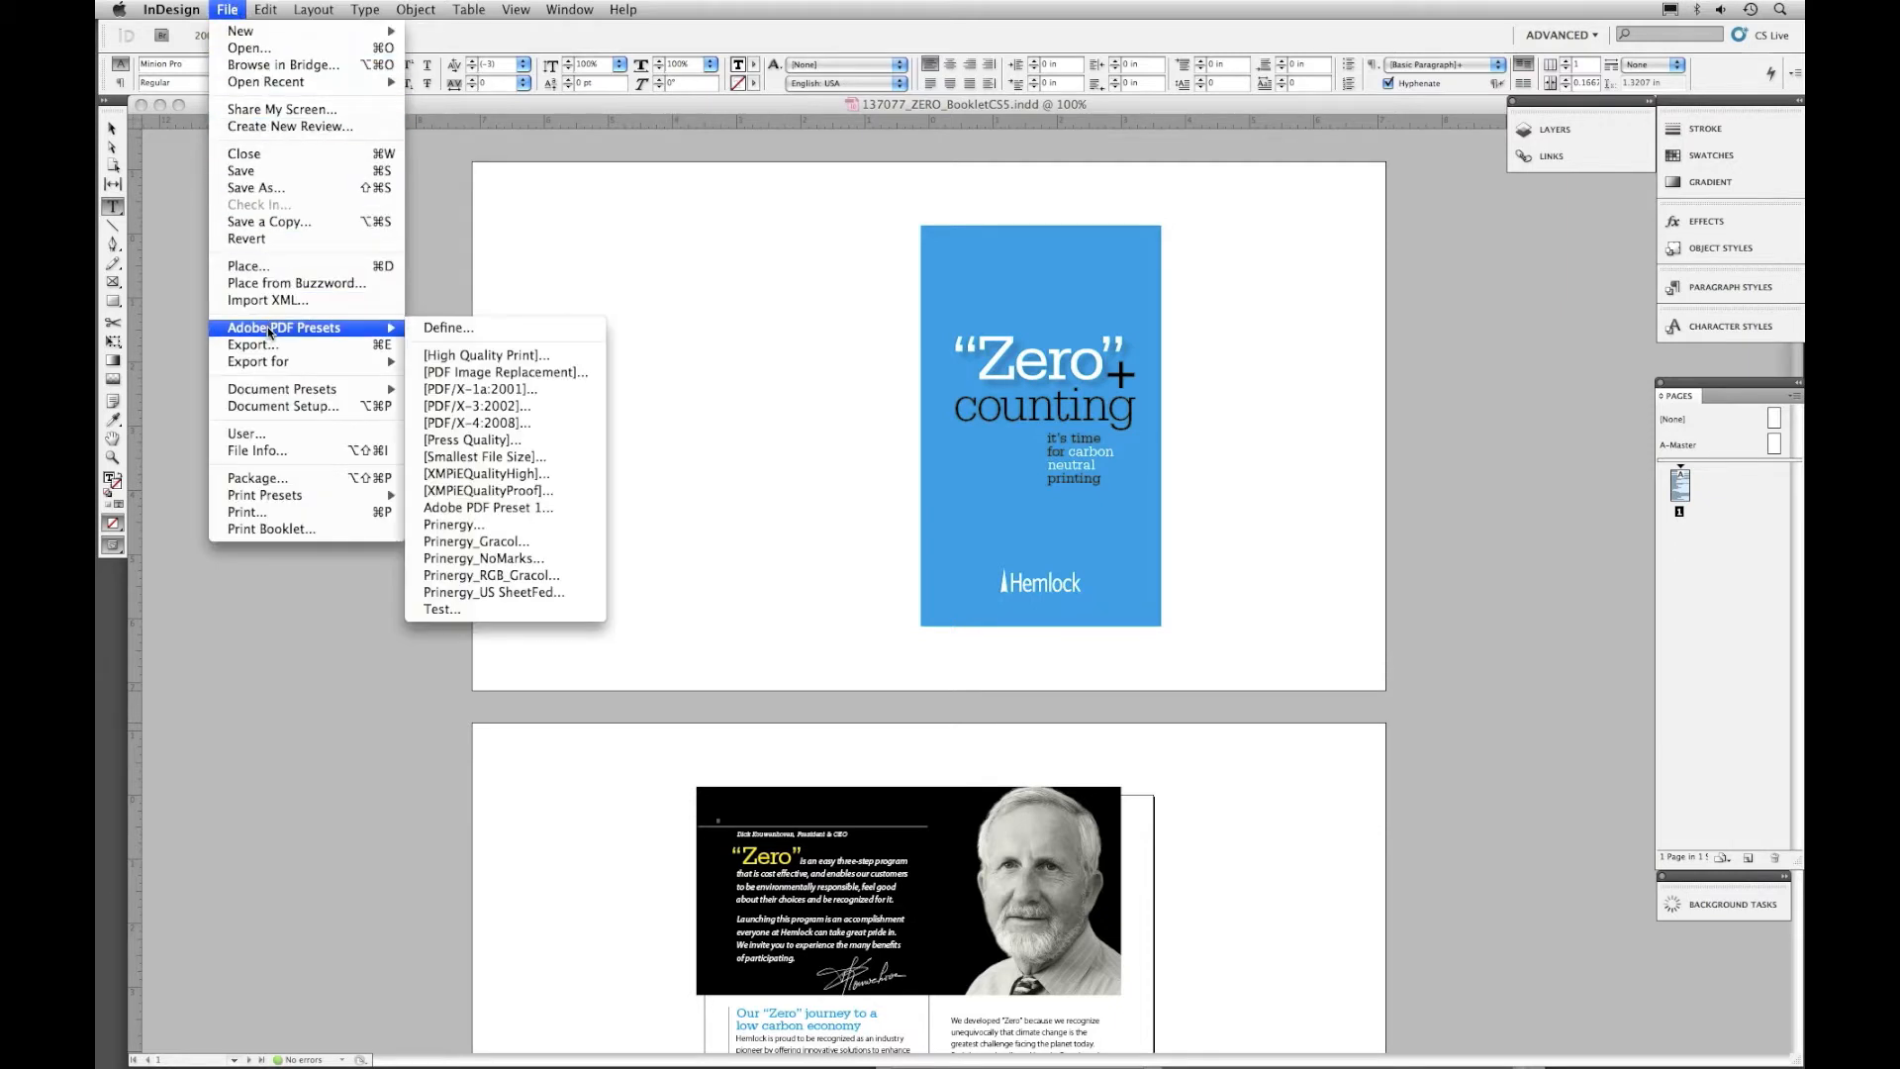
pyautogui.click(433, 329)
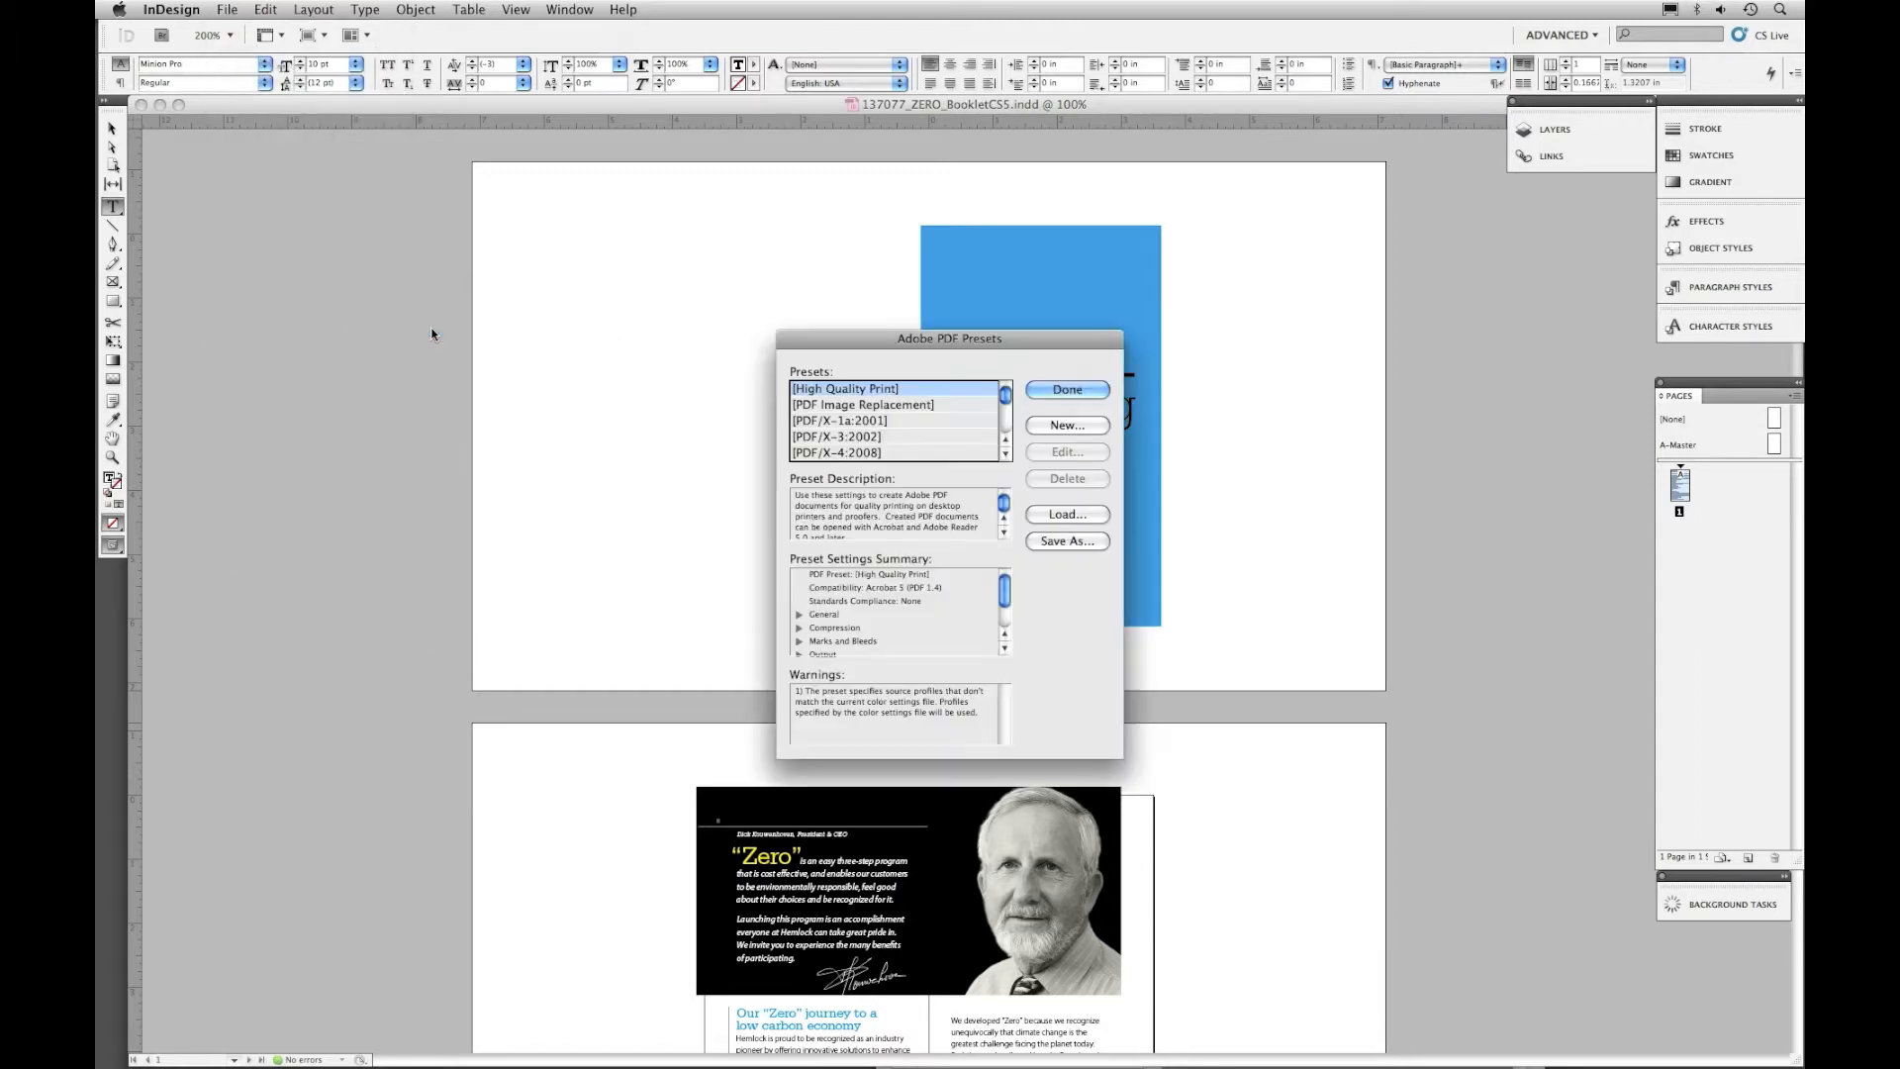
pyautogui.moveTo(1002, 396)
pyautogui.mouseDown()
pyautogui.moveTo(1002, 428)
pyautogui.moveTo(1010, 396)
pyautogui.mouseUp()
pyautogui.click(1047, 424)
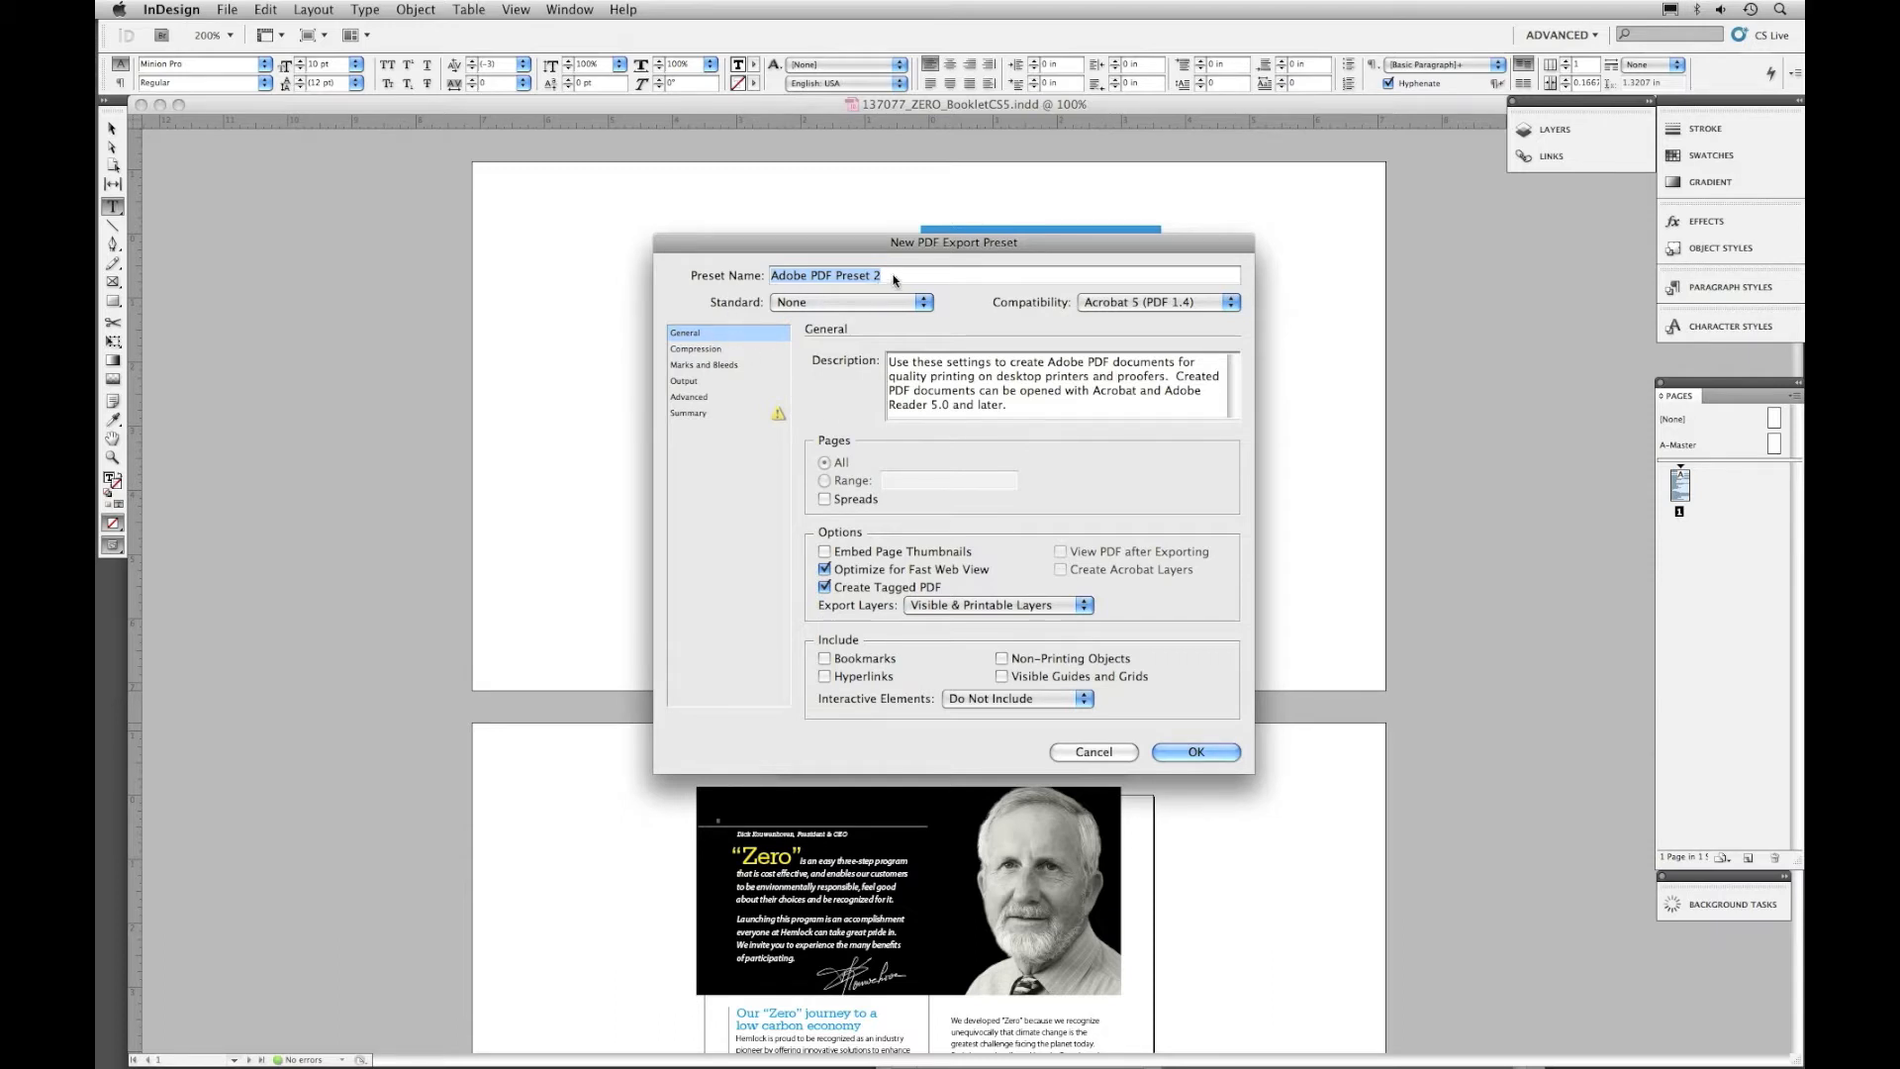
pyautogui.write('Hem')
pyautogui.click(1145, 311)
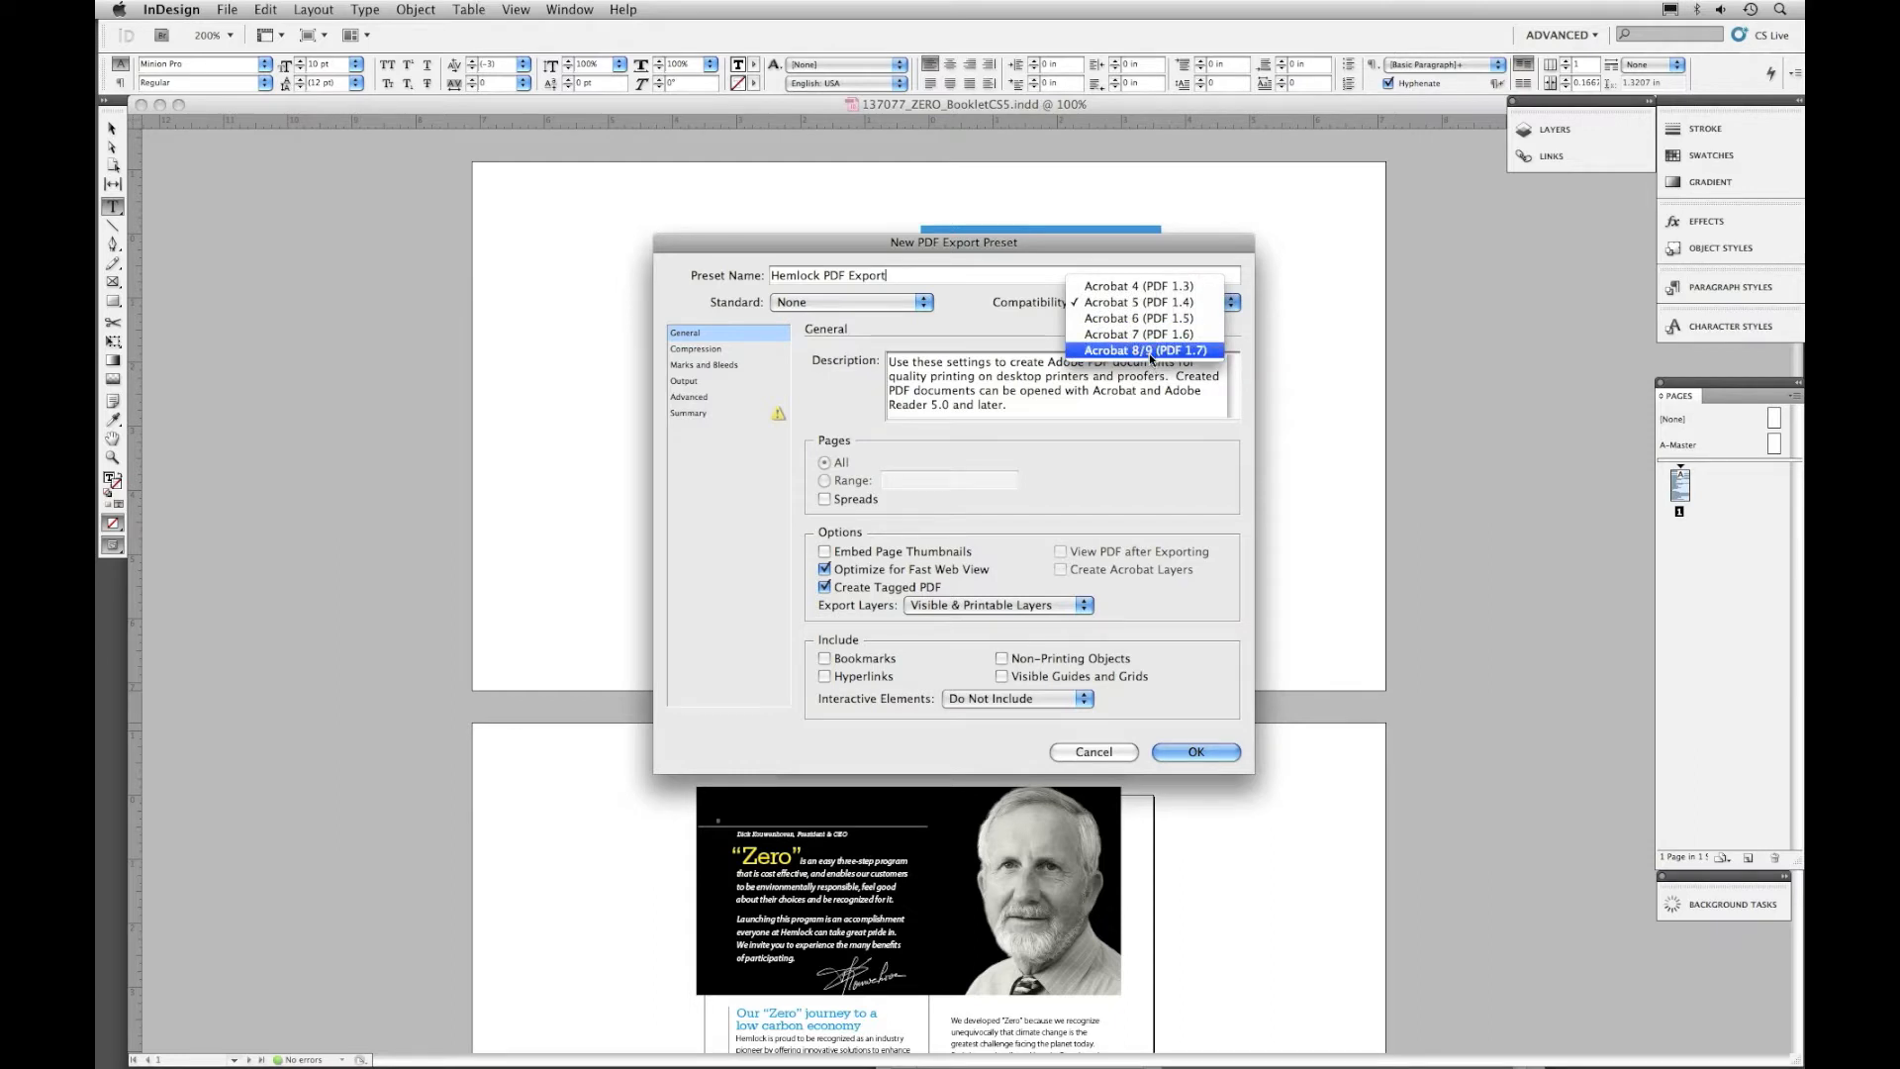
pyautogui.click(1148, 351)
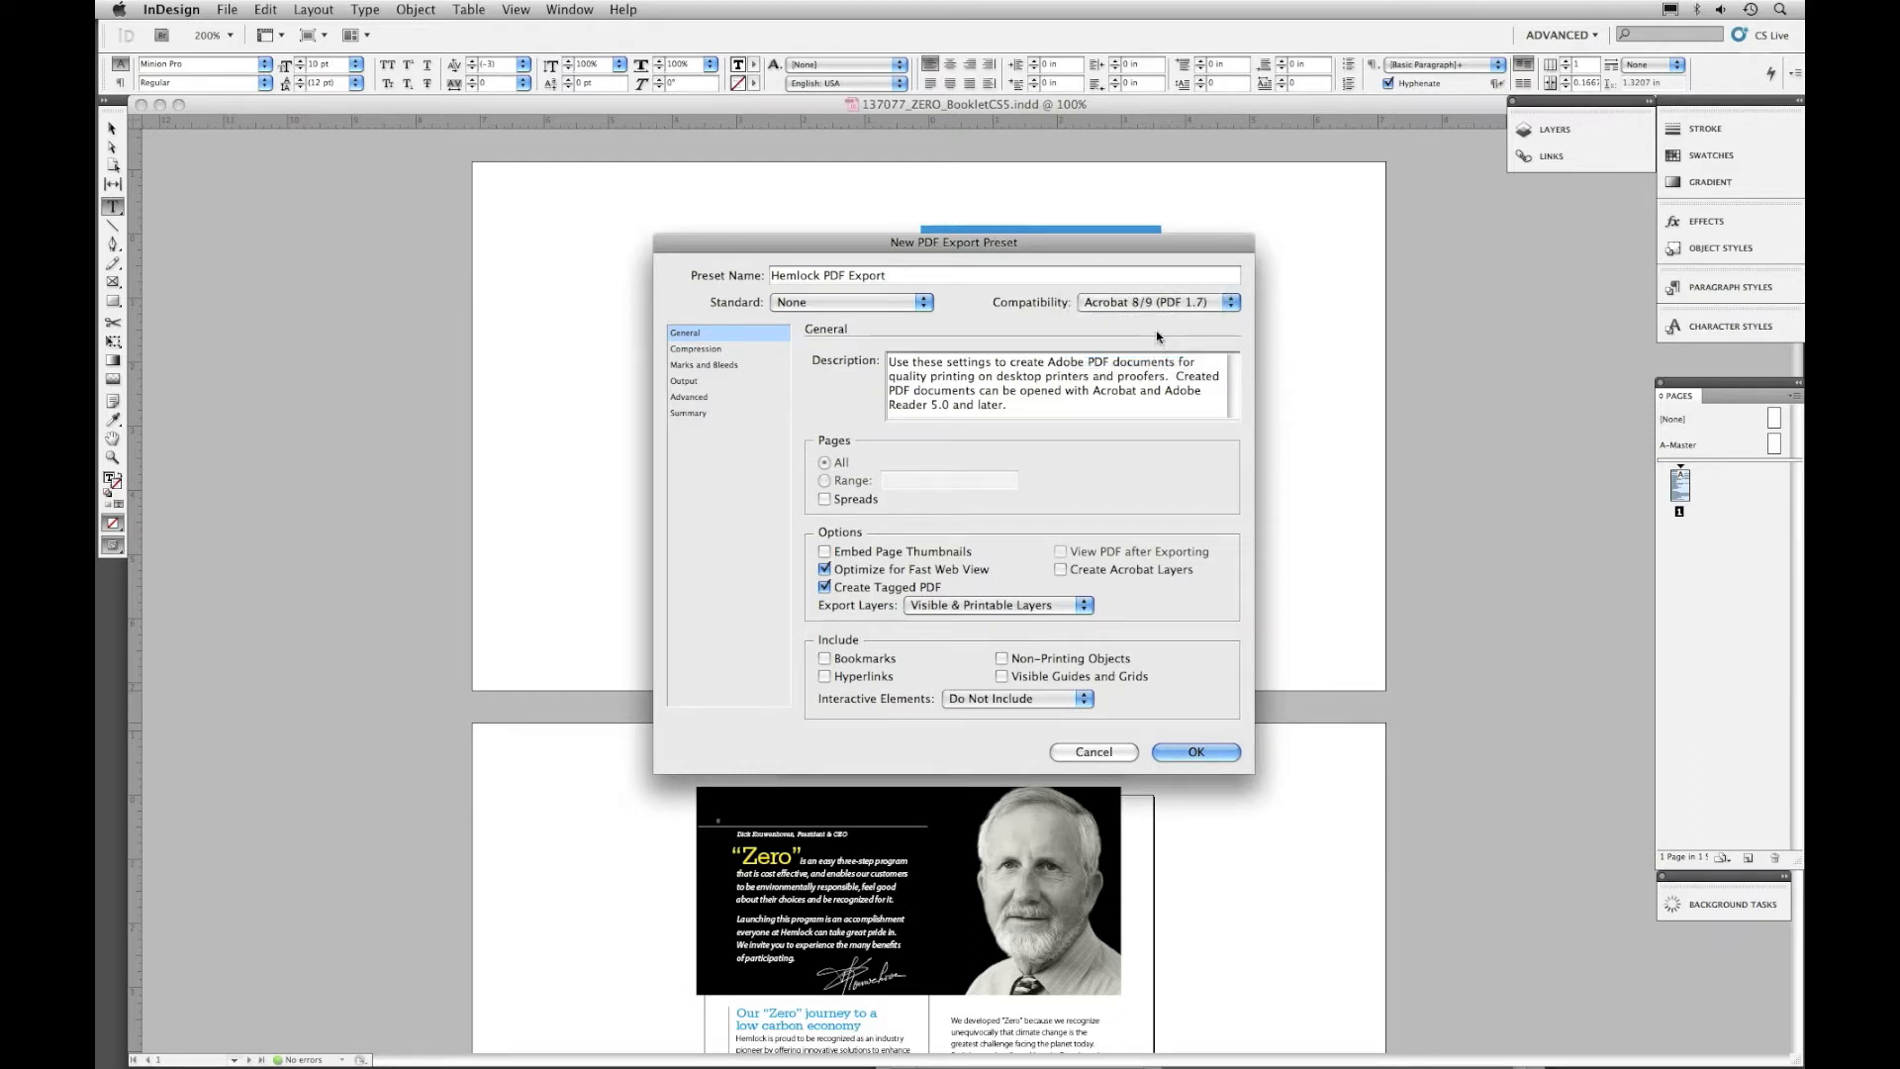
# - Turn off Optimize for Fast Web View and Create Tagged PDF in the preset, leaving interactive elements at Do Not Include
pyautogui.click(855, 569)
pyautogui.click(855, 588)
pyautogui.click(985, 699)
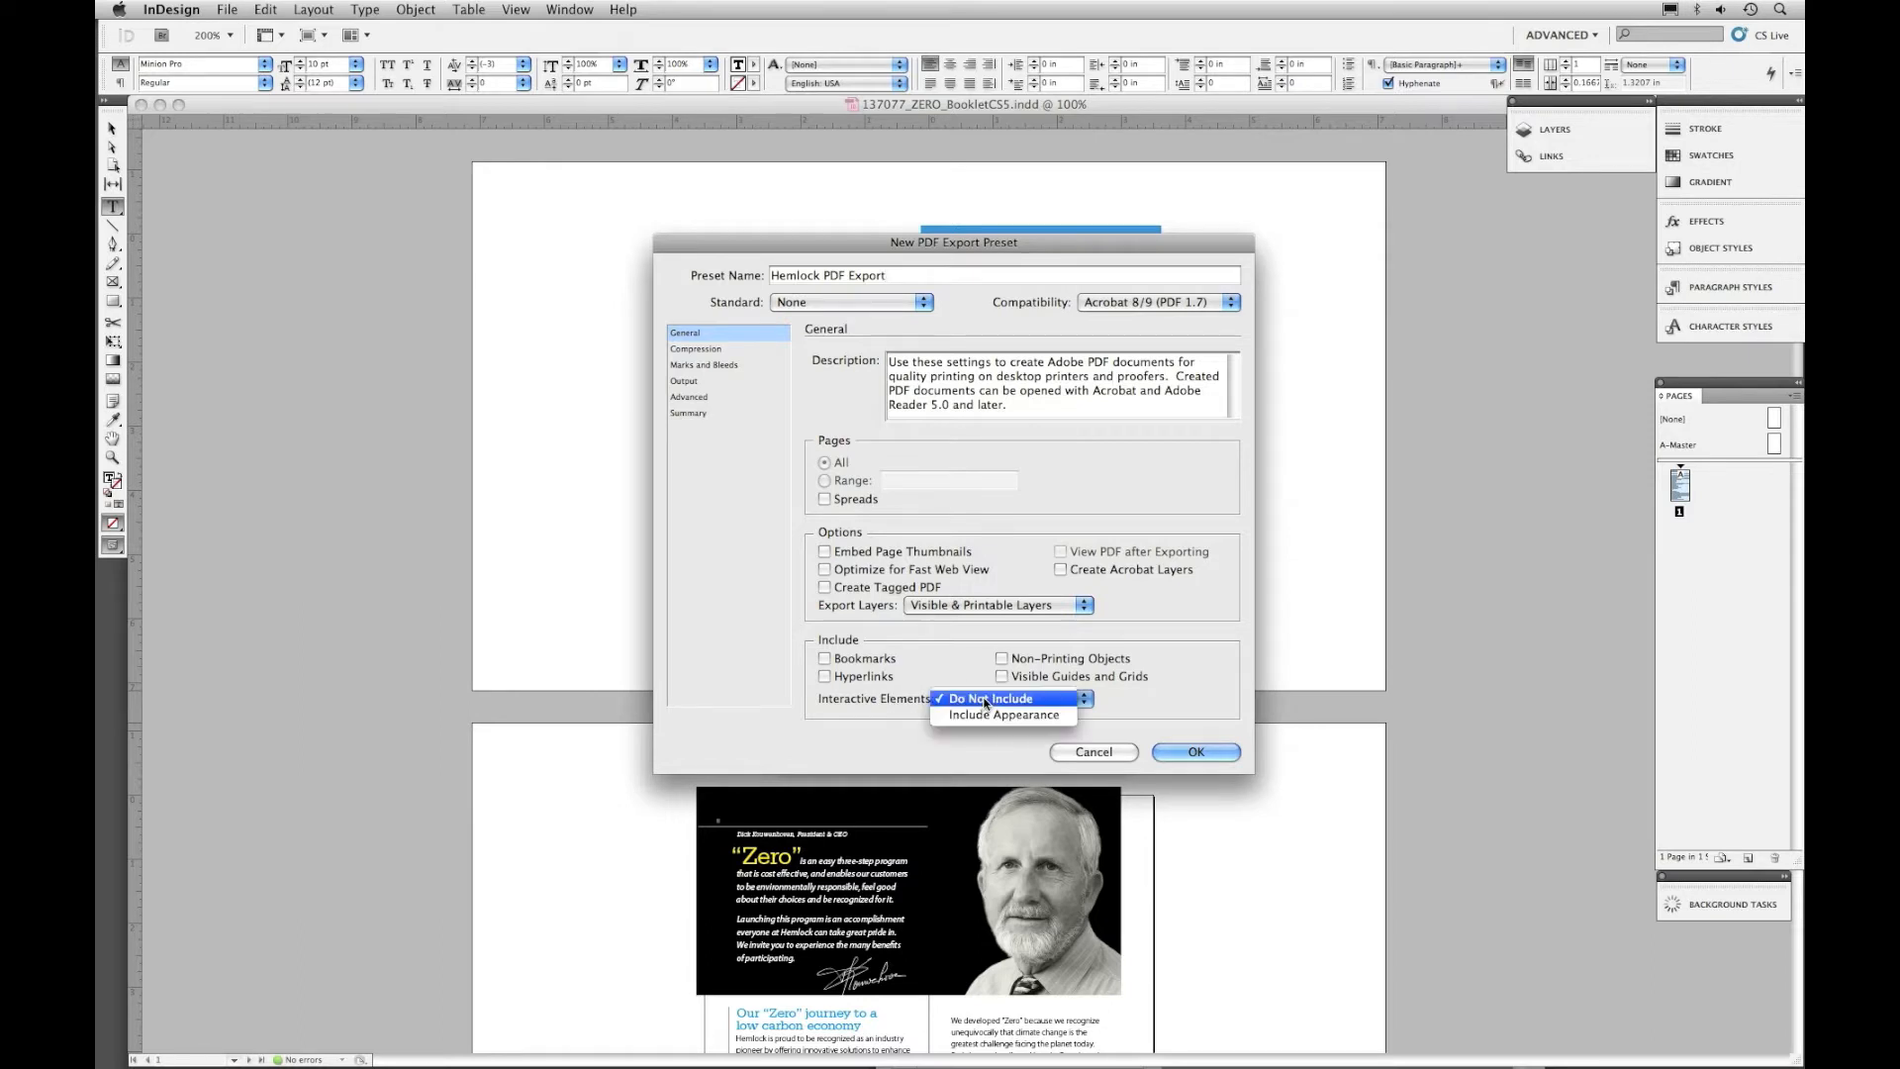
pyautogui.click(970, 665)
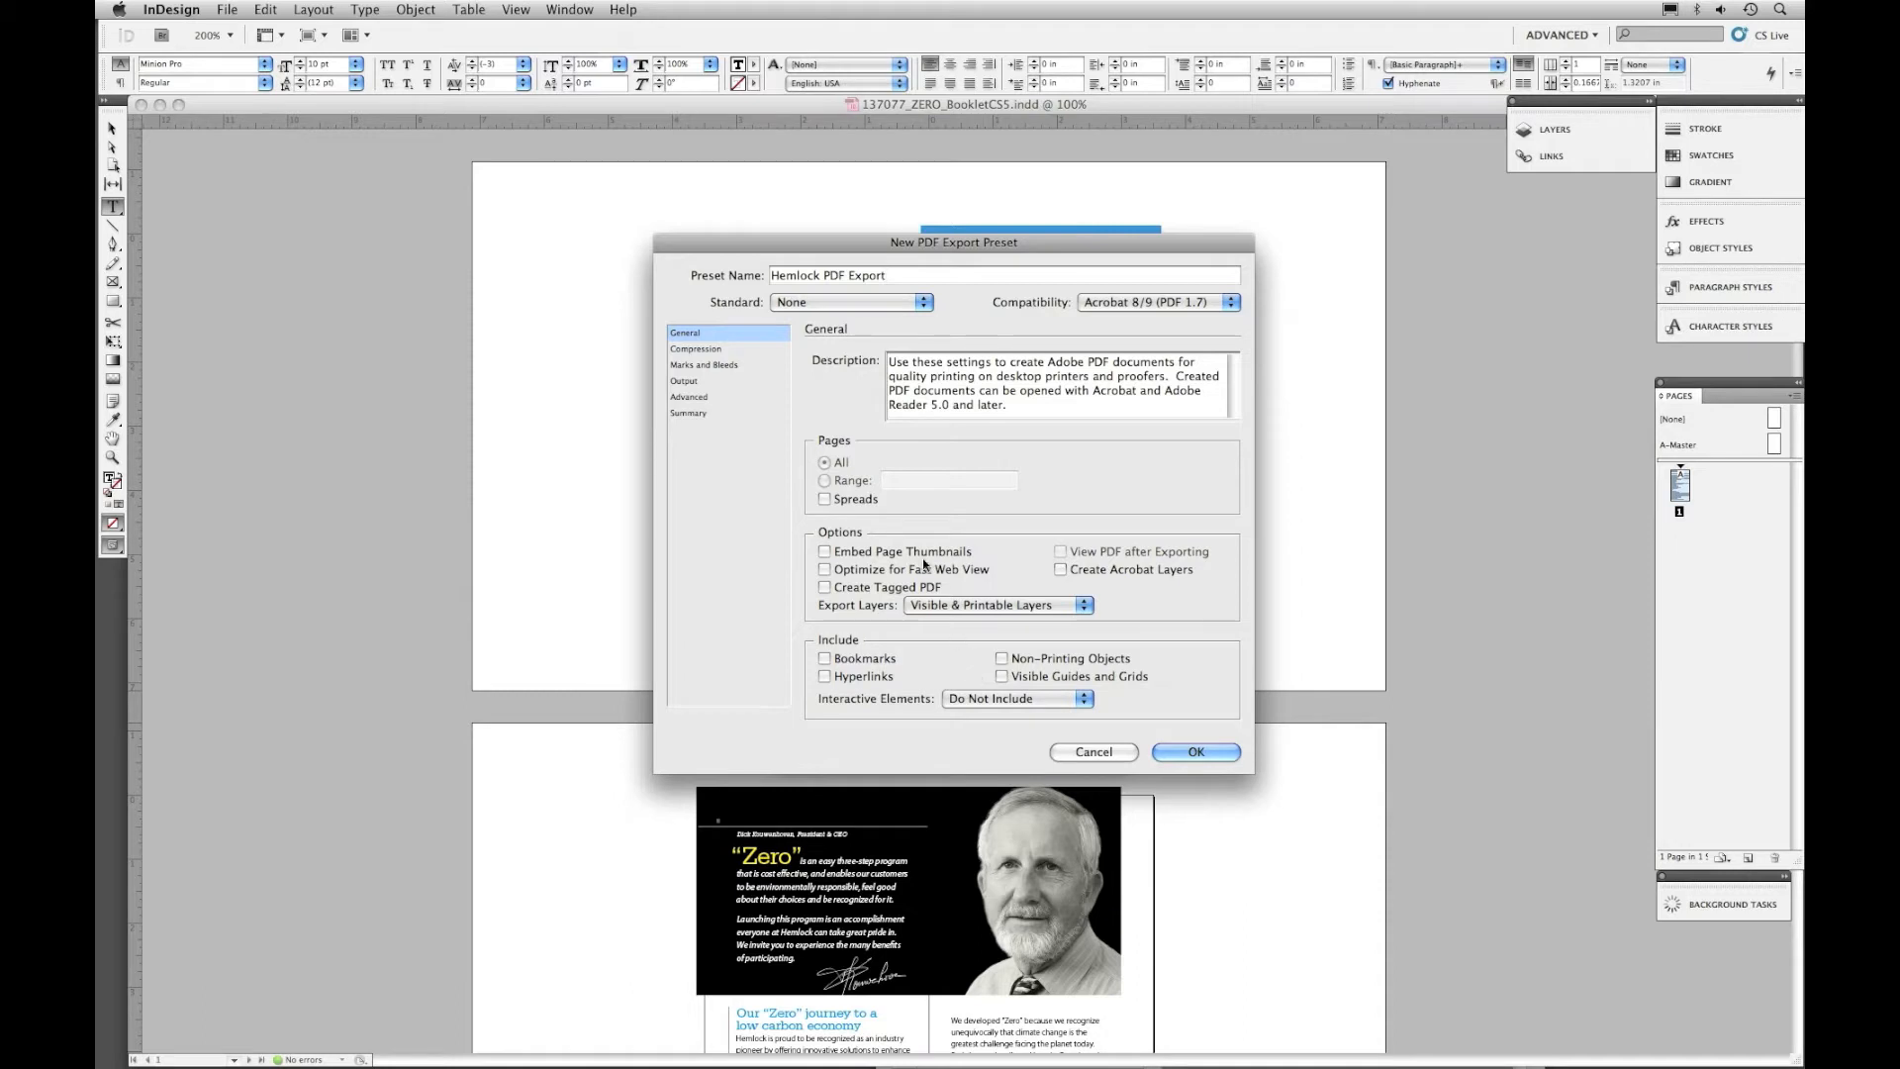
# - Set color image downsampling to 350 pixels per inch and its compression to ZIP
pyautogui.click(719, 351)
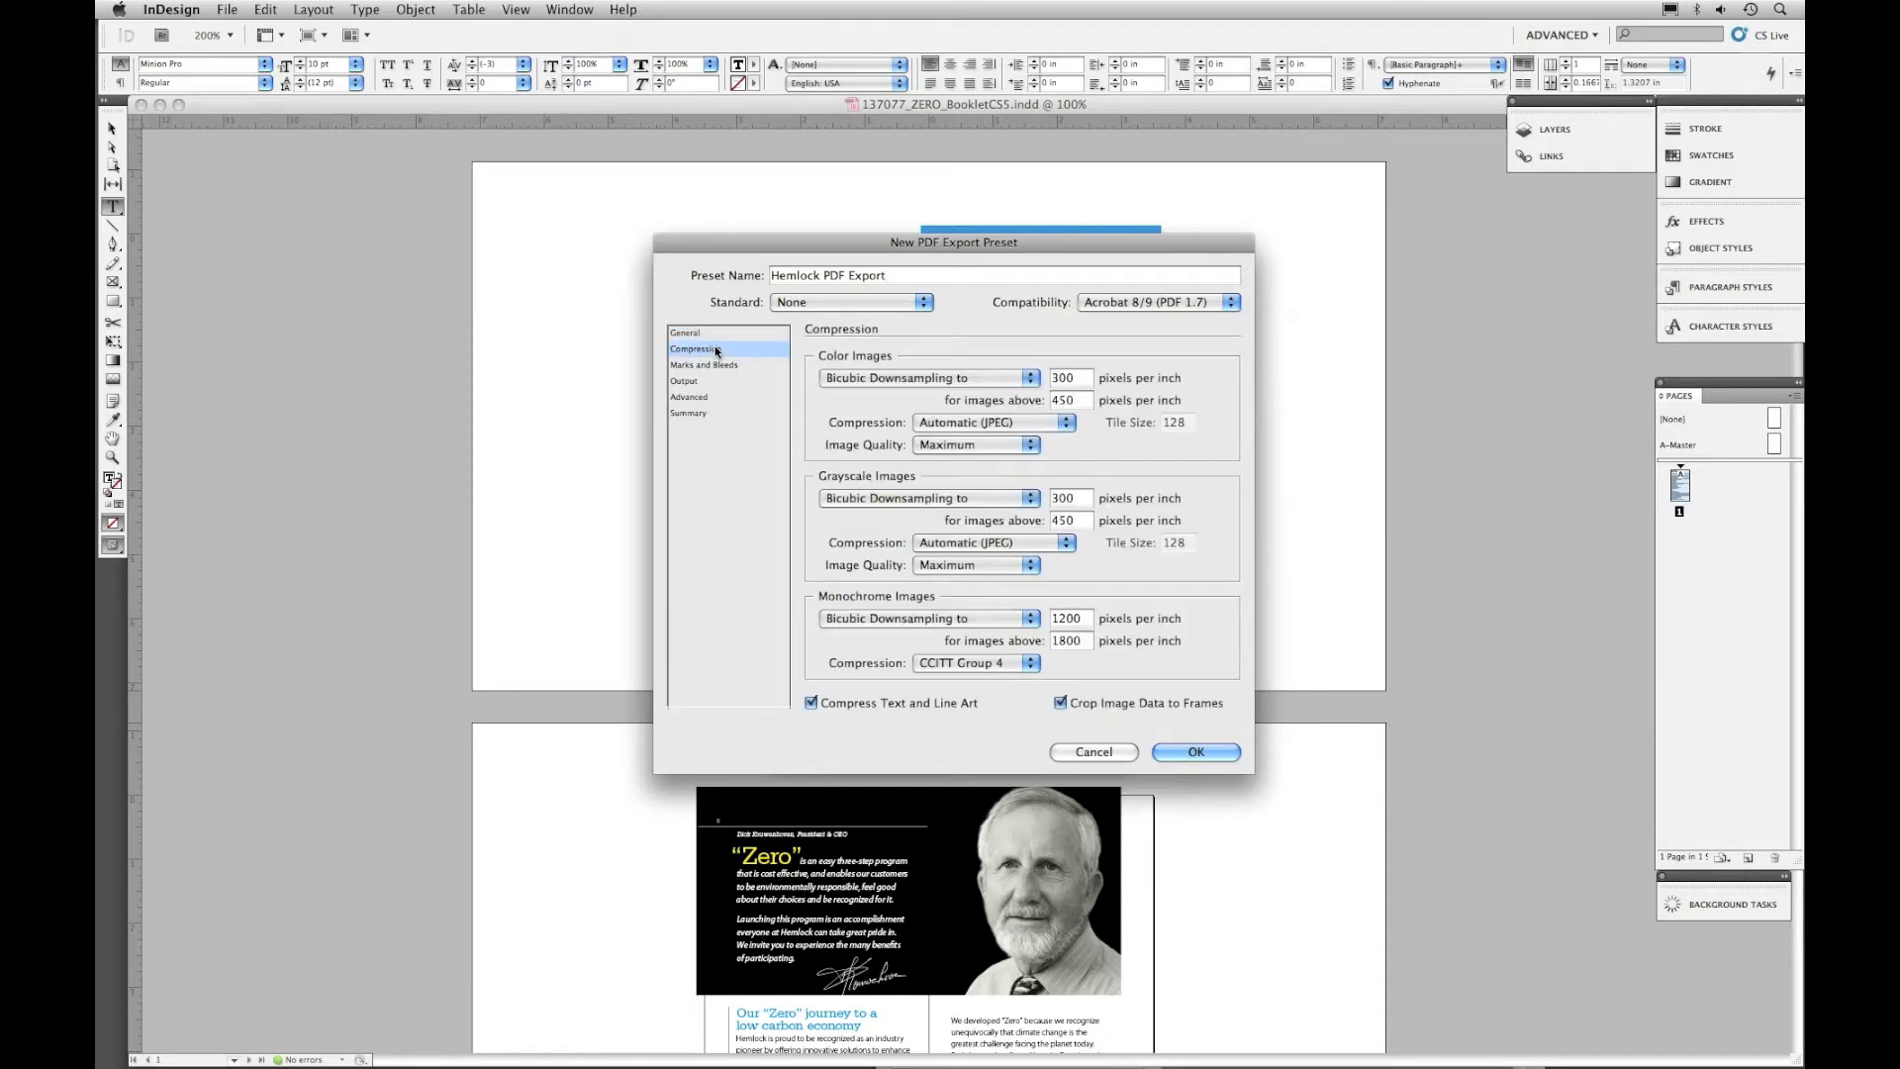
pyautogui.click(854, 380)
pyautogui.click(853, 378)
pyautogui.moveTo(1085, 378); pyautogui.dragTo(1041, 374)
pyautogui.write('350')
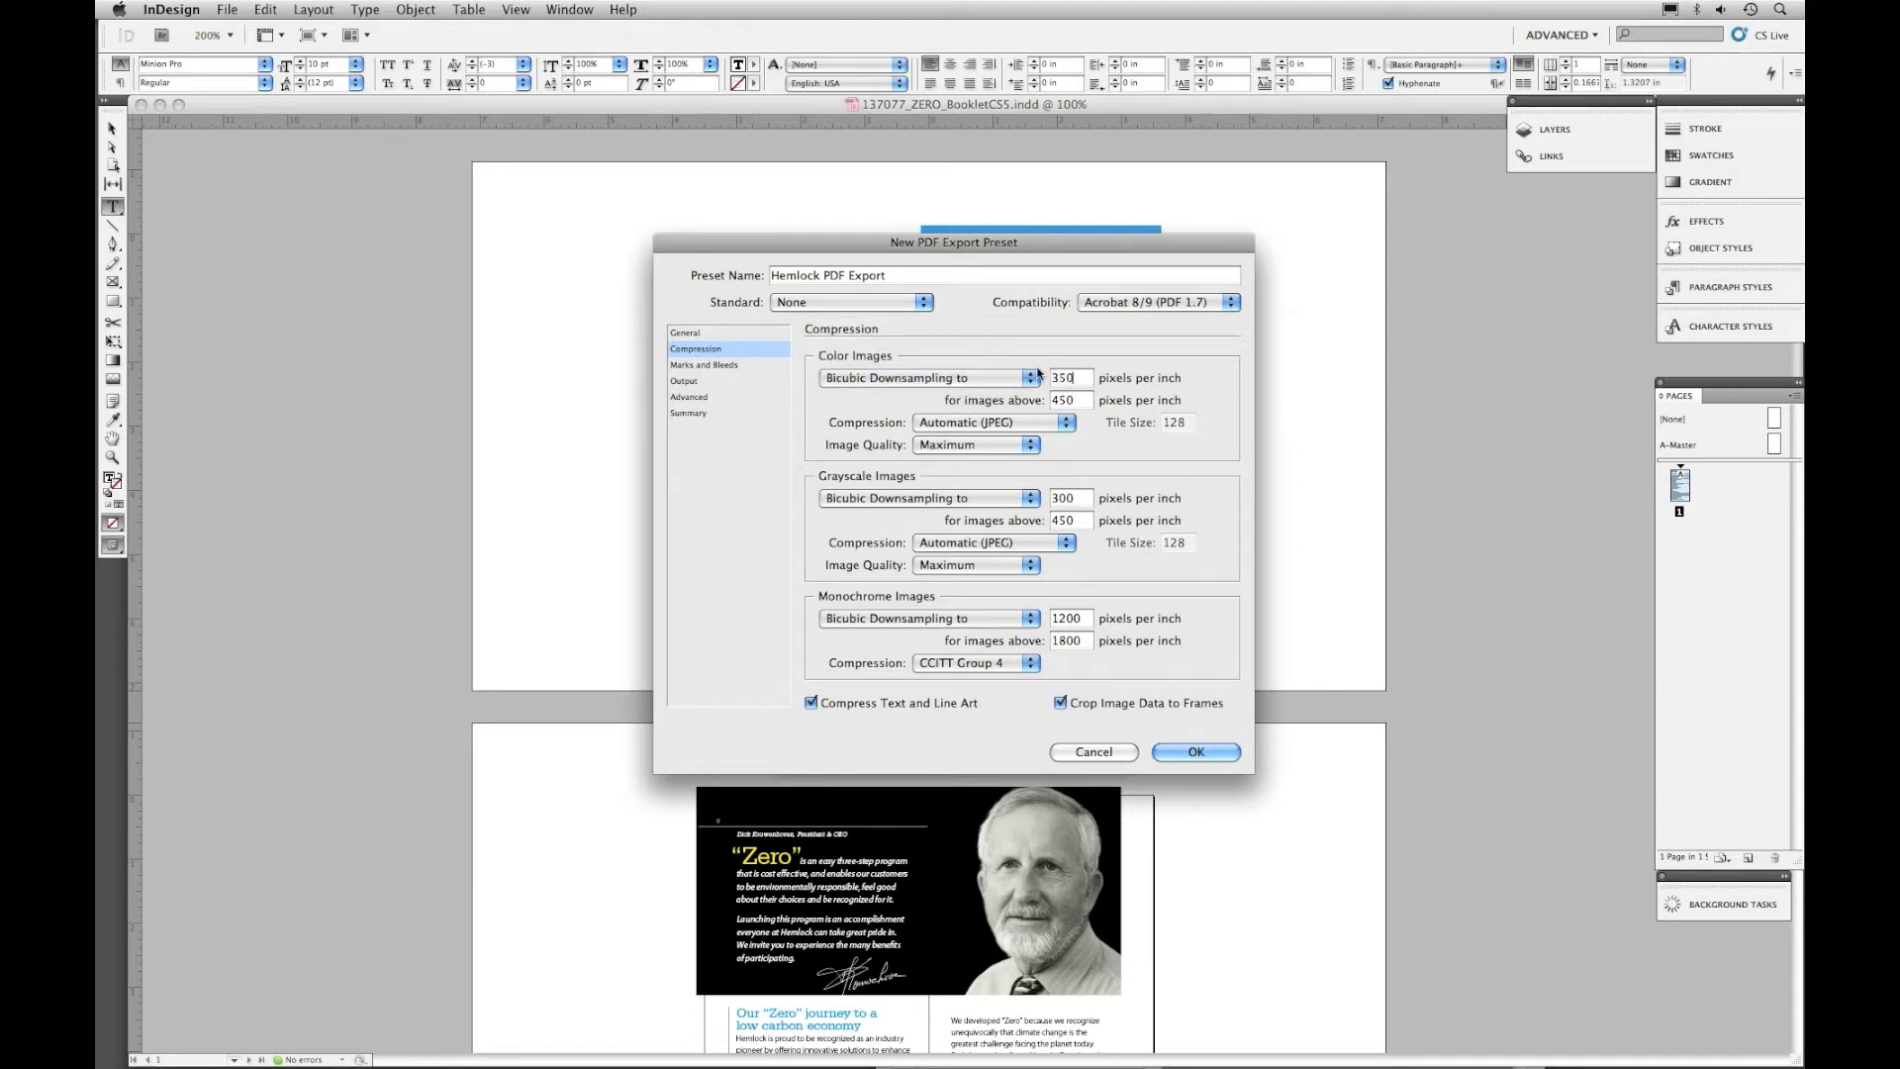
pyautogui.doubleClick(1075, 403)
pyautogui.click(949, 422)
pyautogui.click(936, 455)
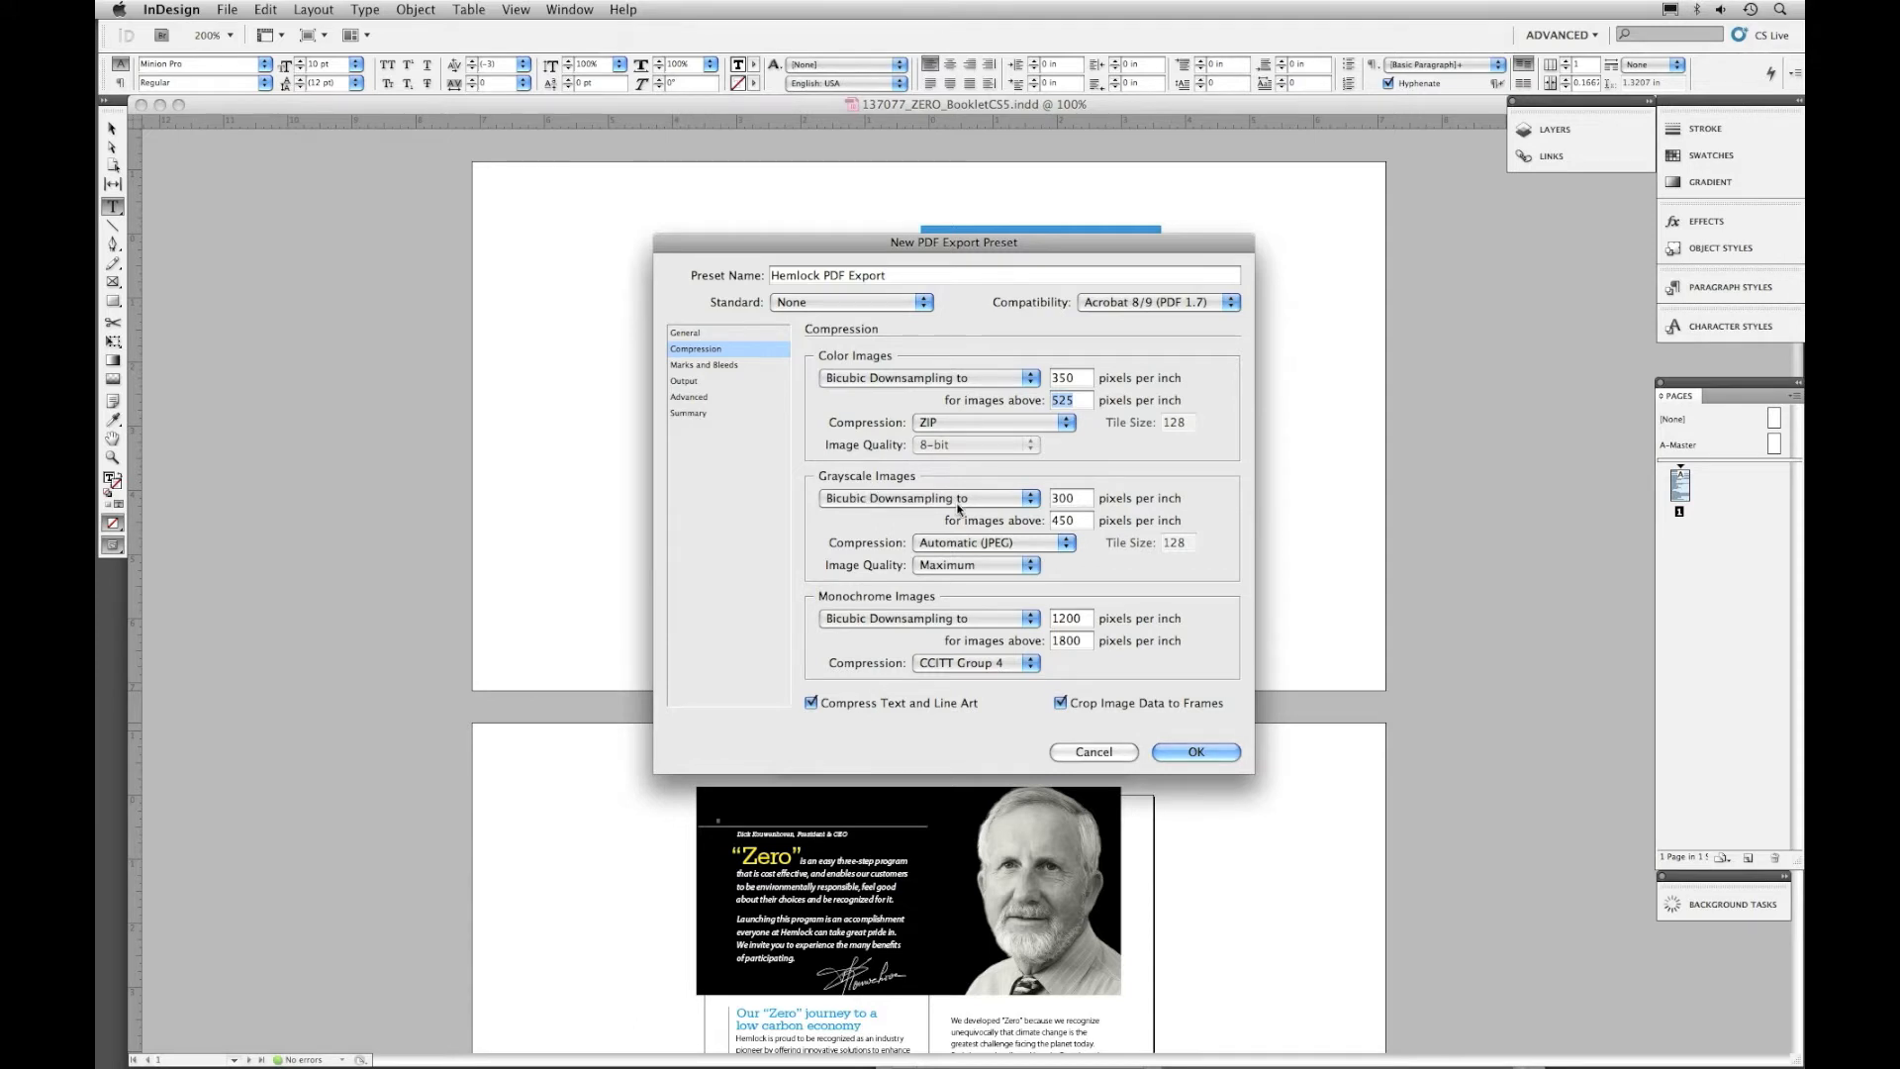
# - Set grayscale image downsampling to 350 pixels per inch and its compression to ZIP
pyautogui.doubleClick(1064, 498)
pyautogui.write('3')
pyautogui.press('Tab')
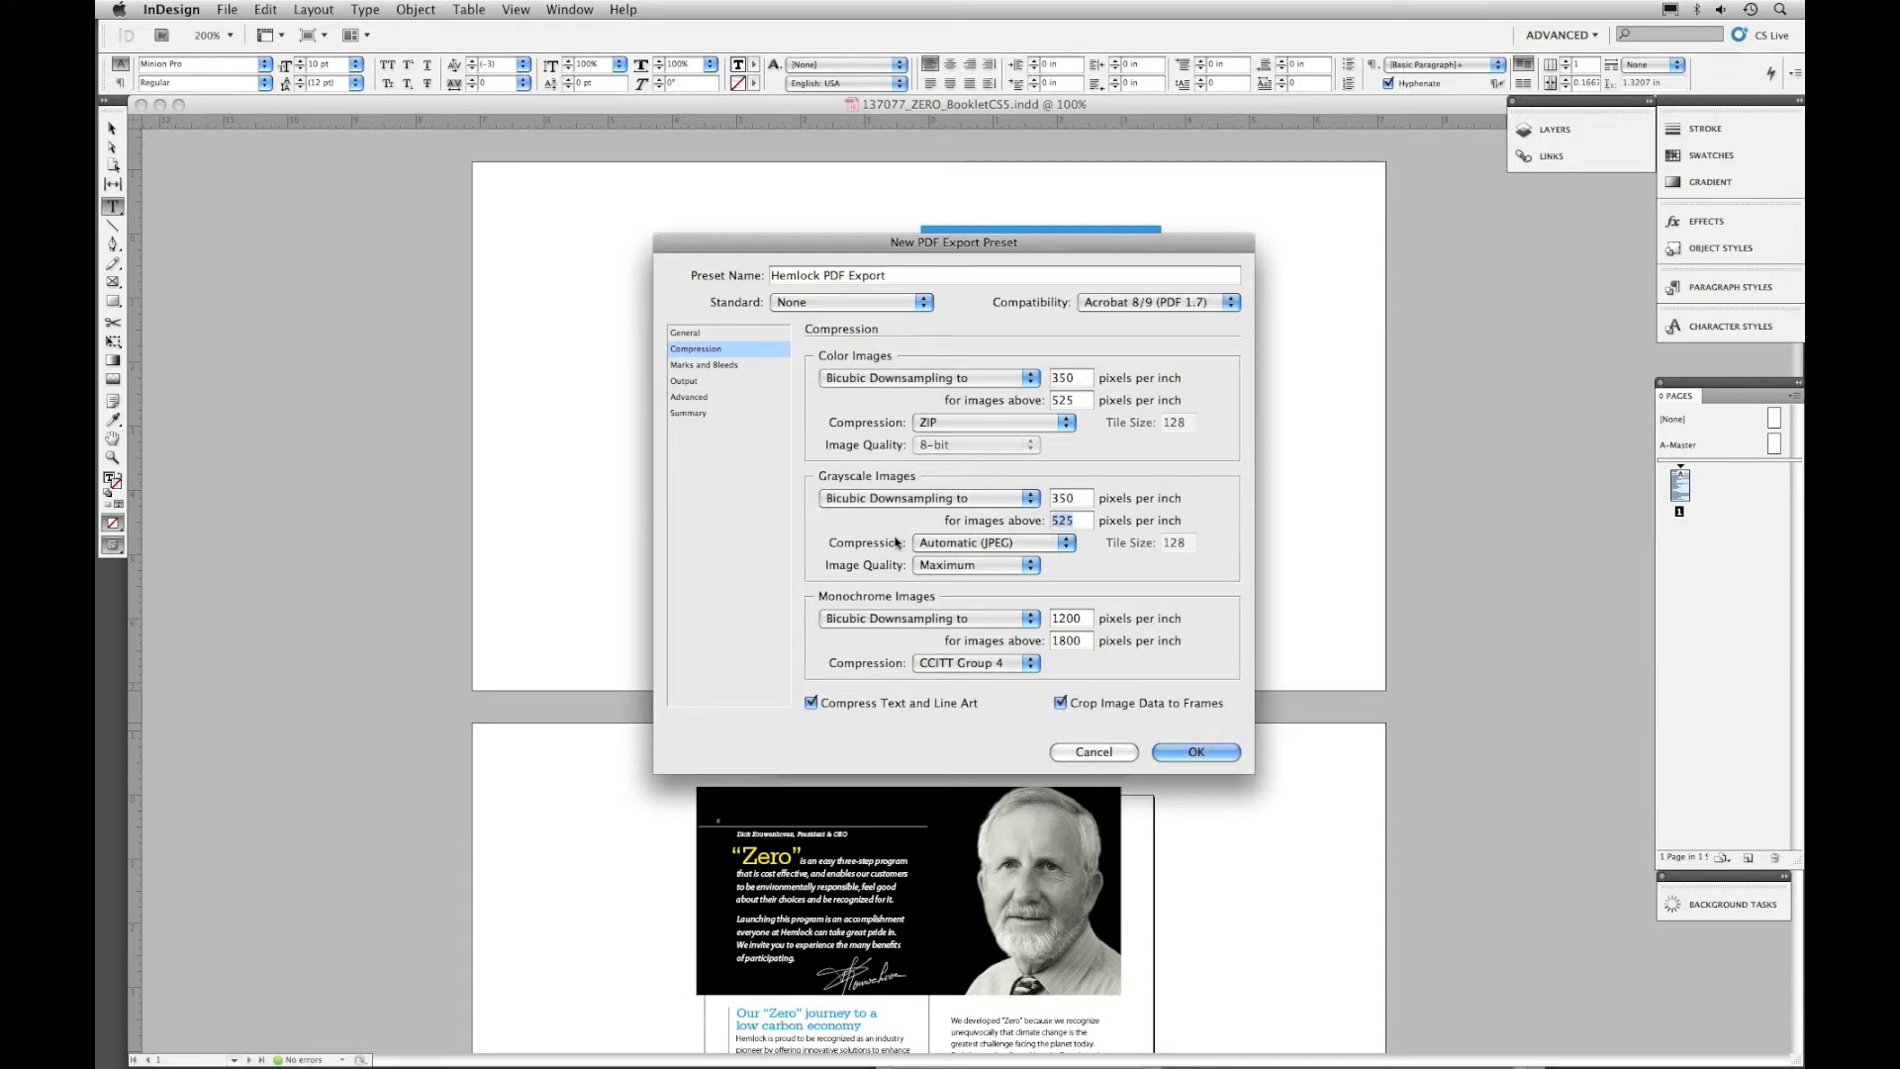
pyautogui.click(958, 547)
pyautogui.click(960, 574)
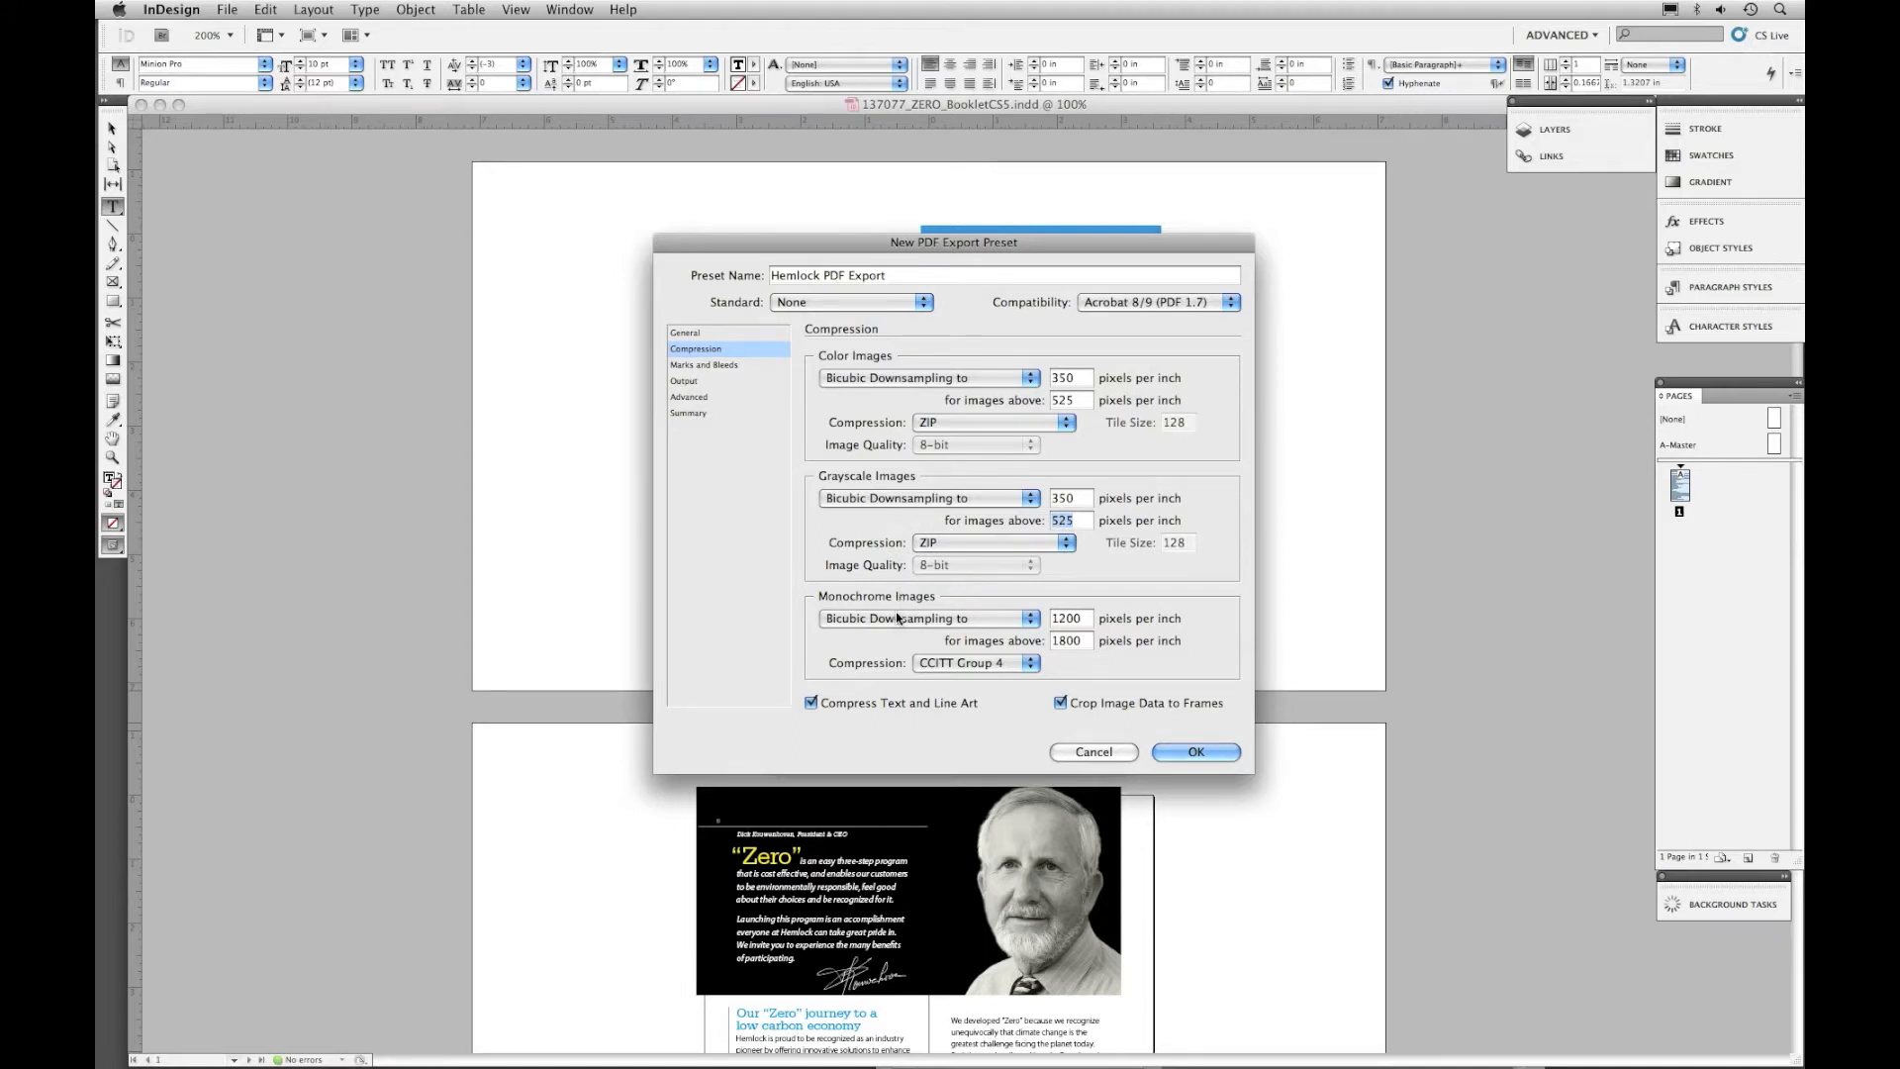
# - Enter 1200 pixels per inch as the monochrome image downsampling resolution
pyautogui.doubleClick(1059, 622)
pyautogui.write('1200')
pyautogui.press('Tab')
# - Include crop marks and page information in the preset's printer's marks
pyautogui.click(740, 369)
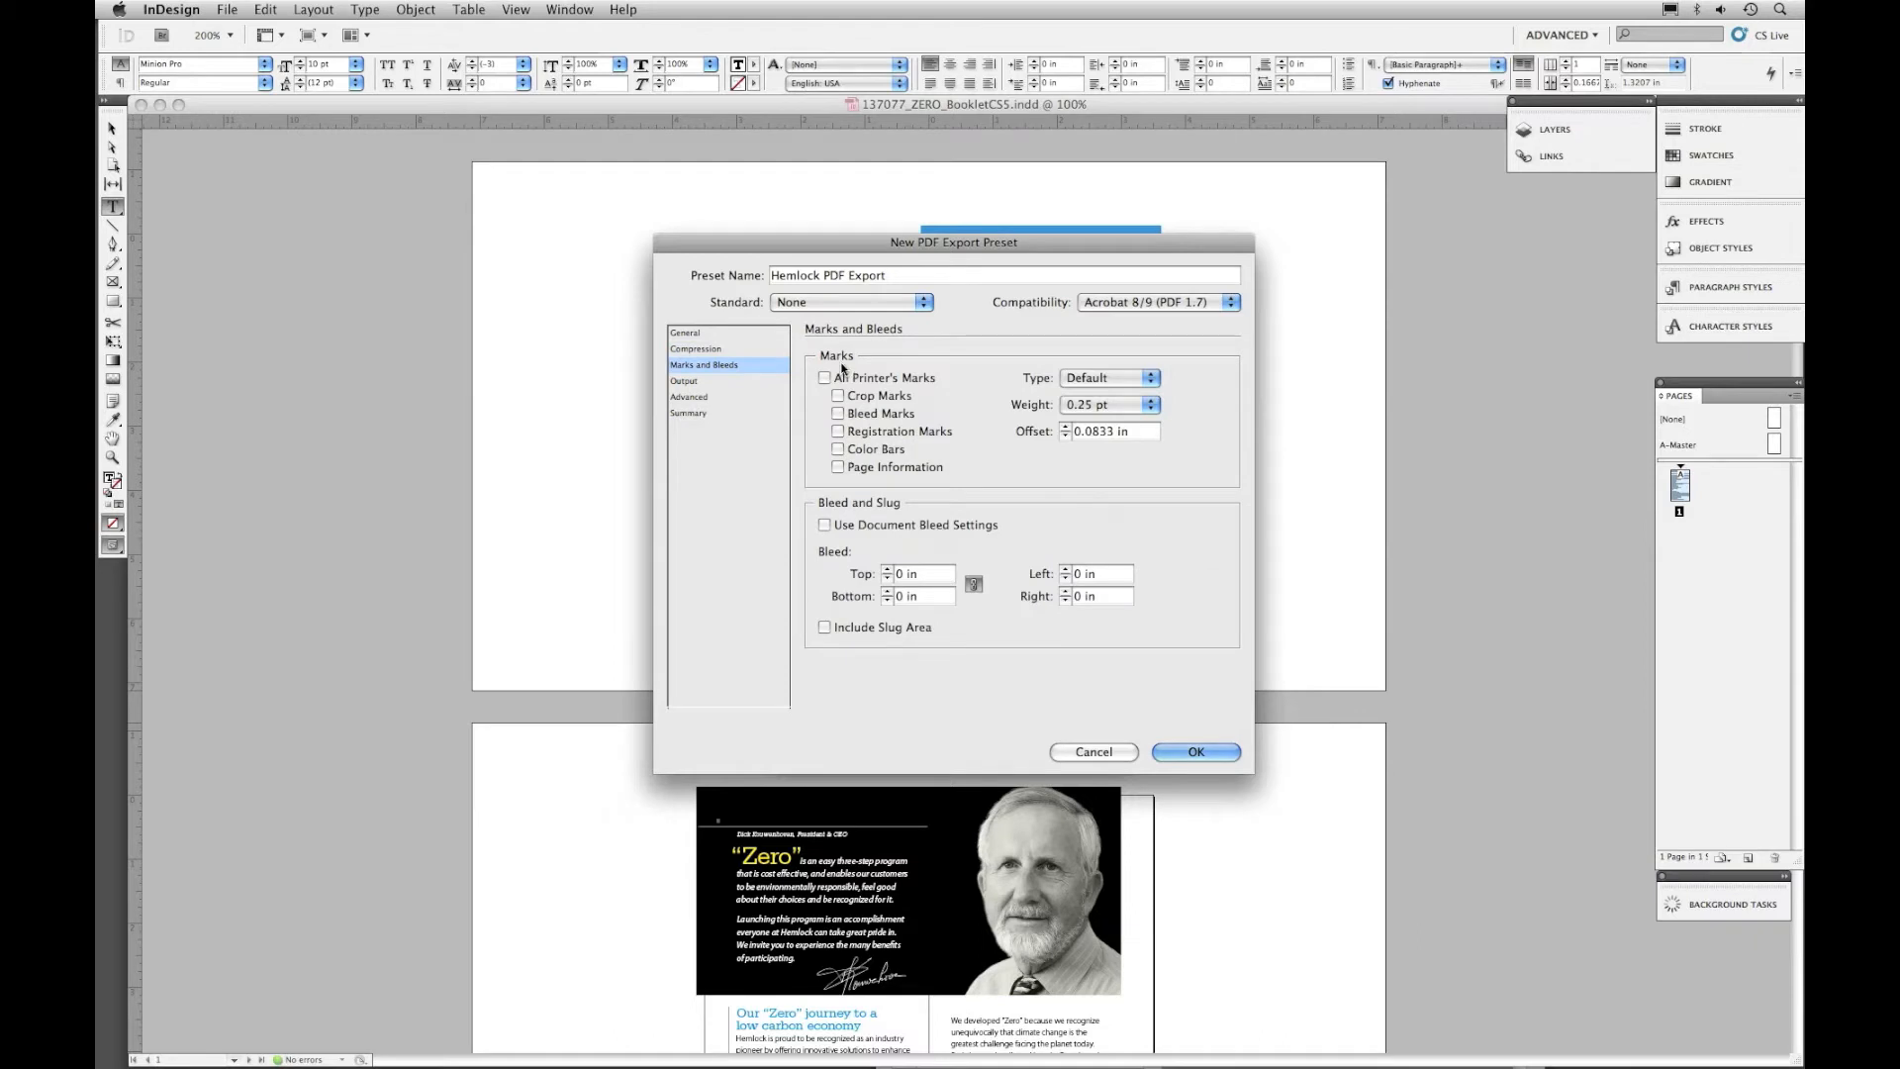
pyautogui.click(859, 397)
pyautogui.click(884, 466)
# - Set the printer's marks offset to 0.125 in and the bleed to 0.125 in
pyautogui.doubleClick(1107, 432)
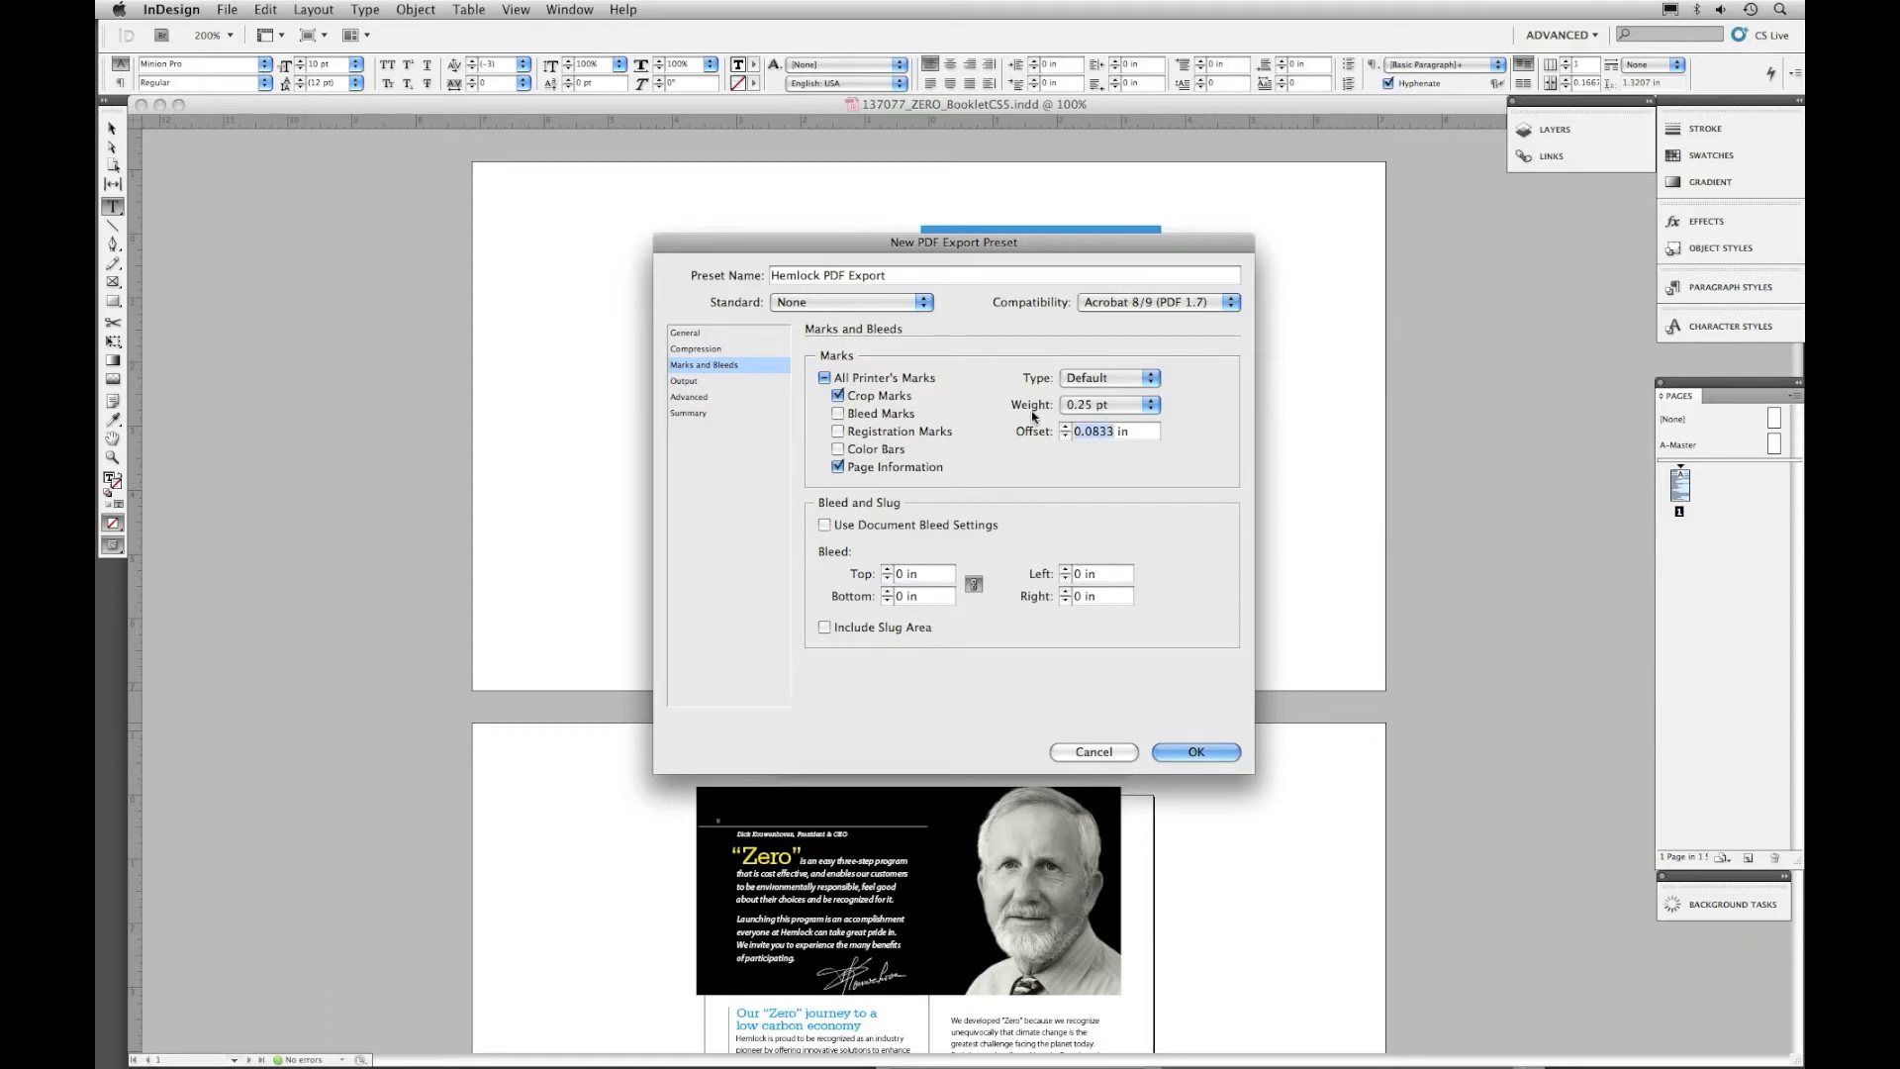
pyautogui.write('.125')
pyautogui.press('Tab')
pyautogui.write('.125')
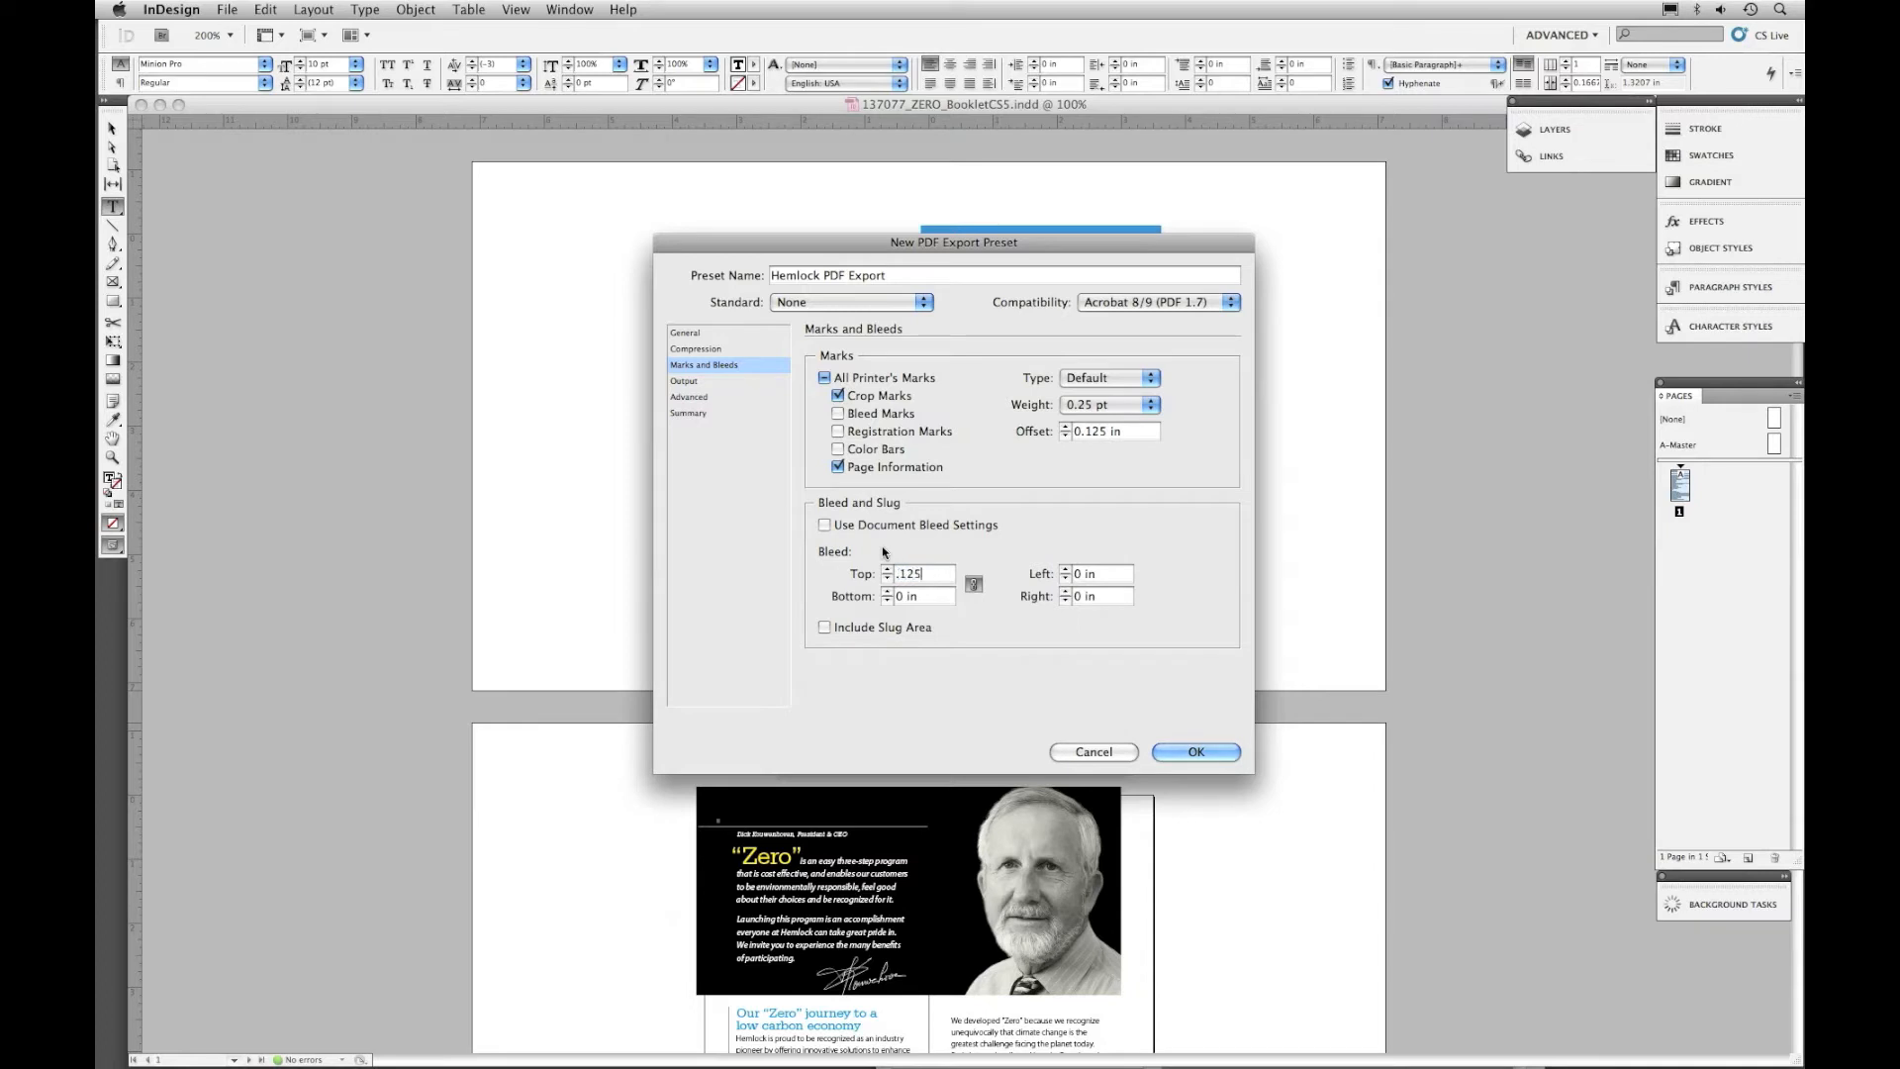
pyautogui.press('Tab')
# - Set color output to Convert to Destination (Preserve Numbers) with destination Coated GRACoL 2006 (ISO 12647-2:2004) and Don't Include Profiles
pyautogui.click(683, 381)
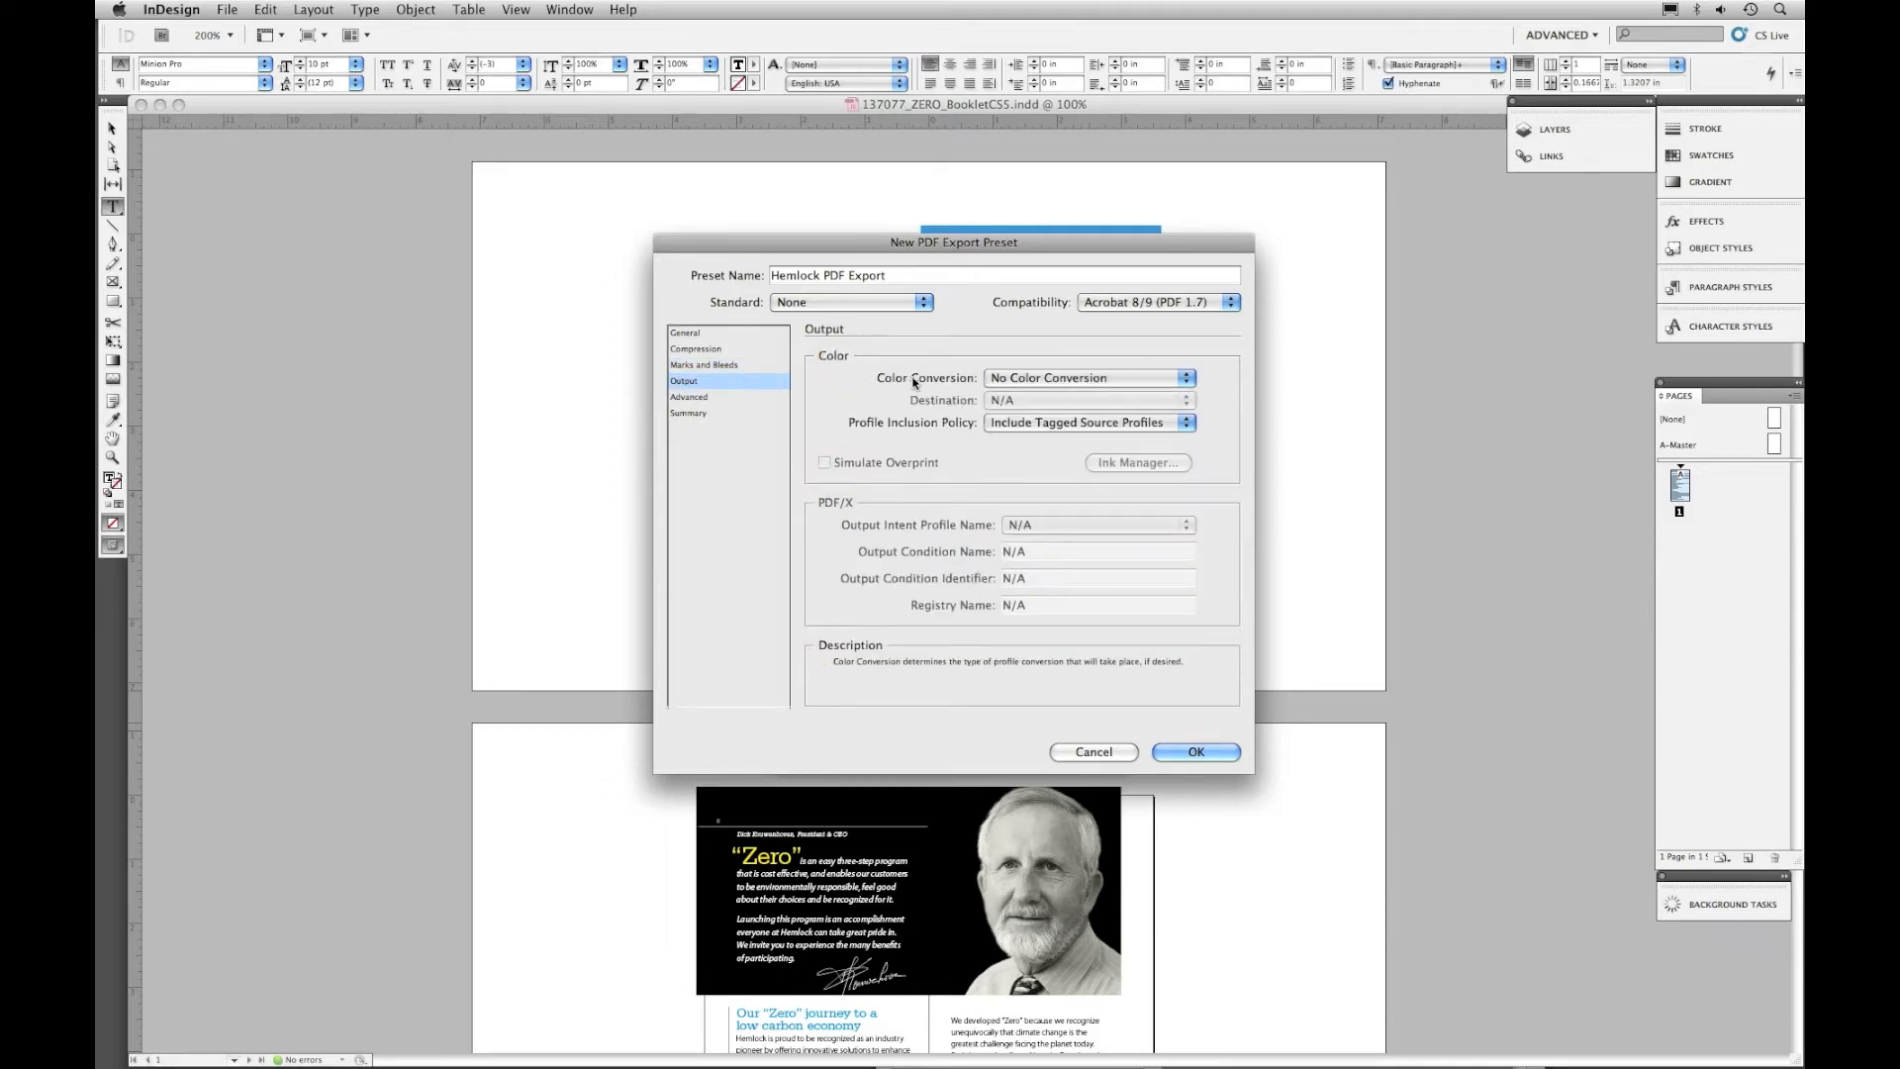
pyautogui.click(1051, 378)
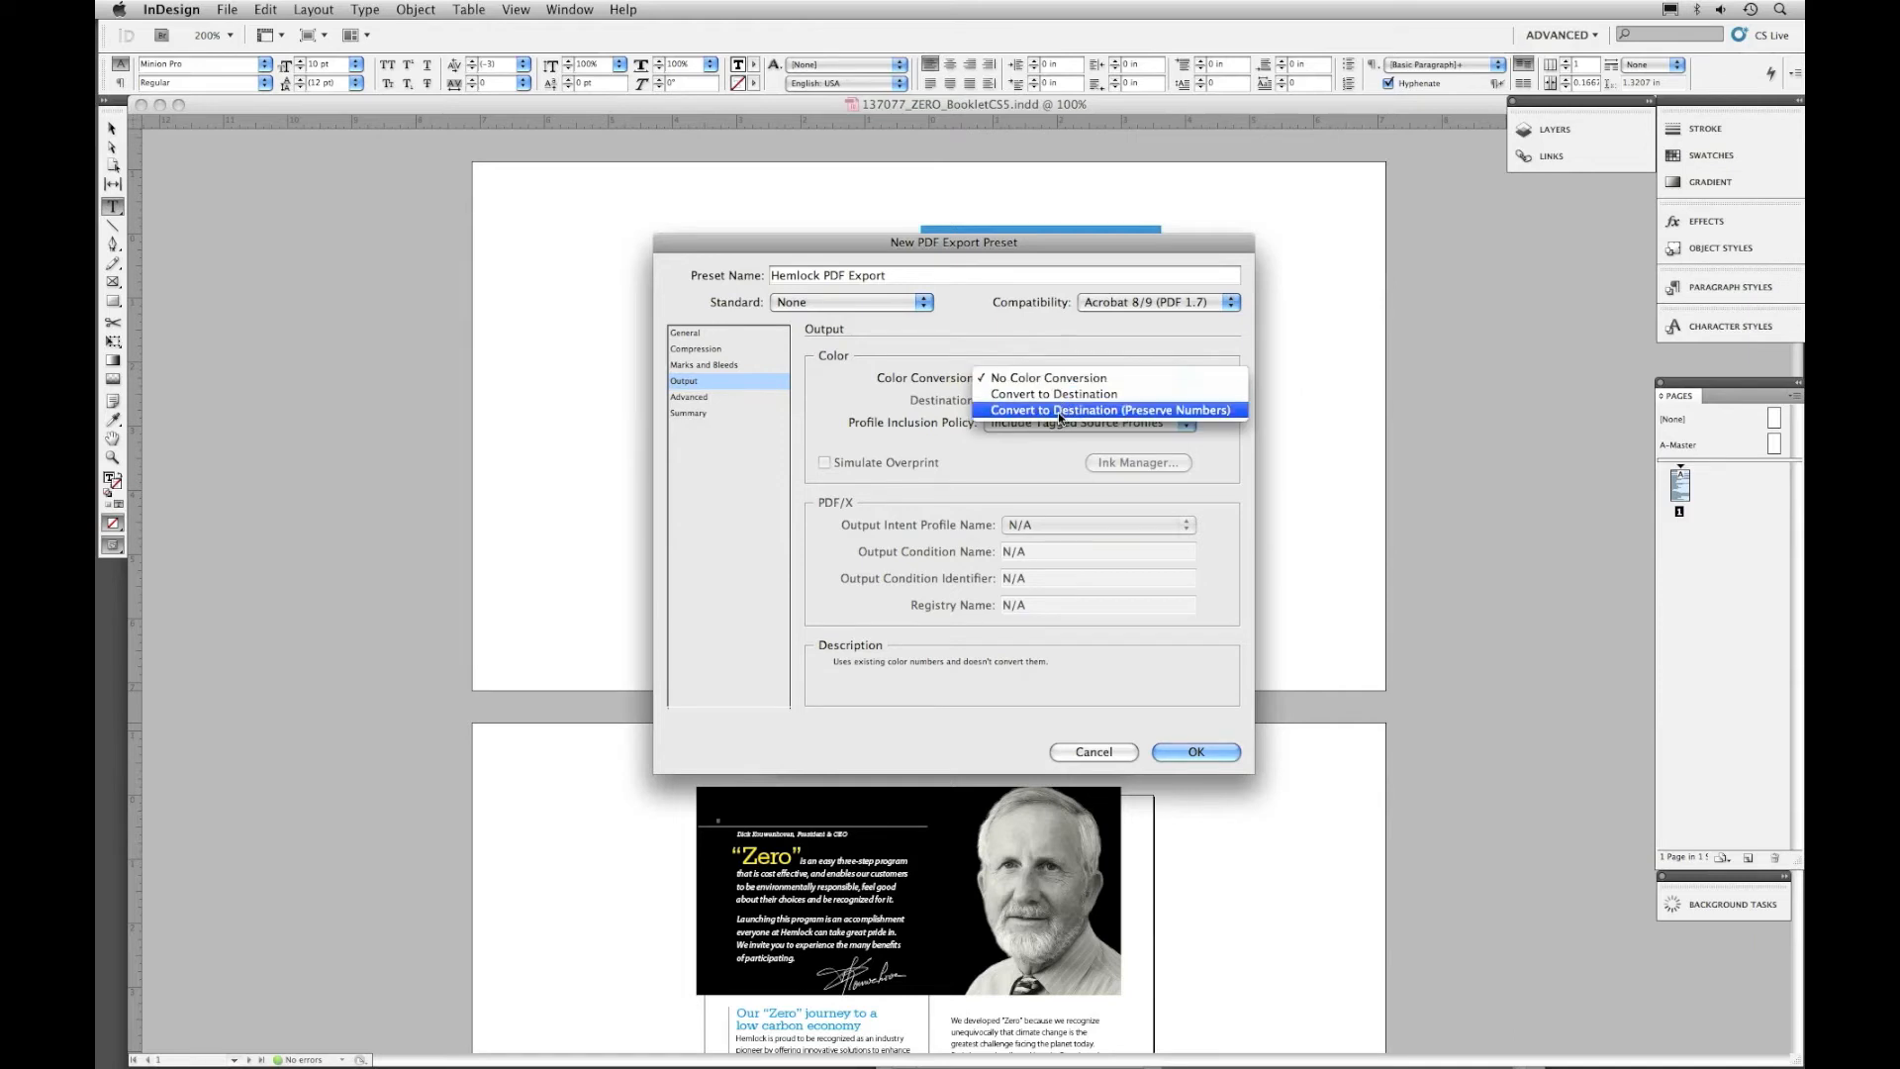
pyautogui.click(1059, 411)
pyautogui.click(1043, 400)
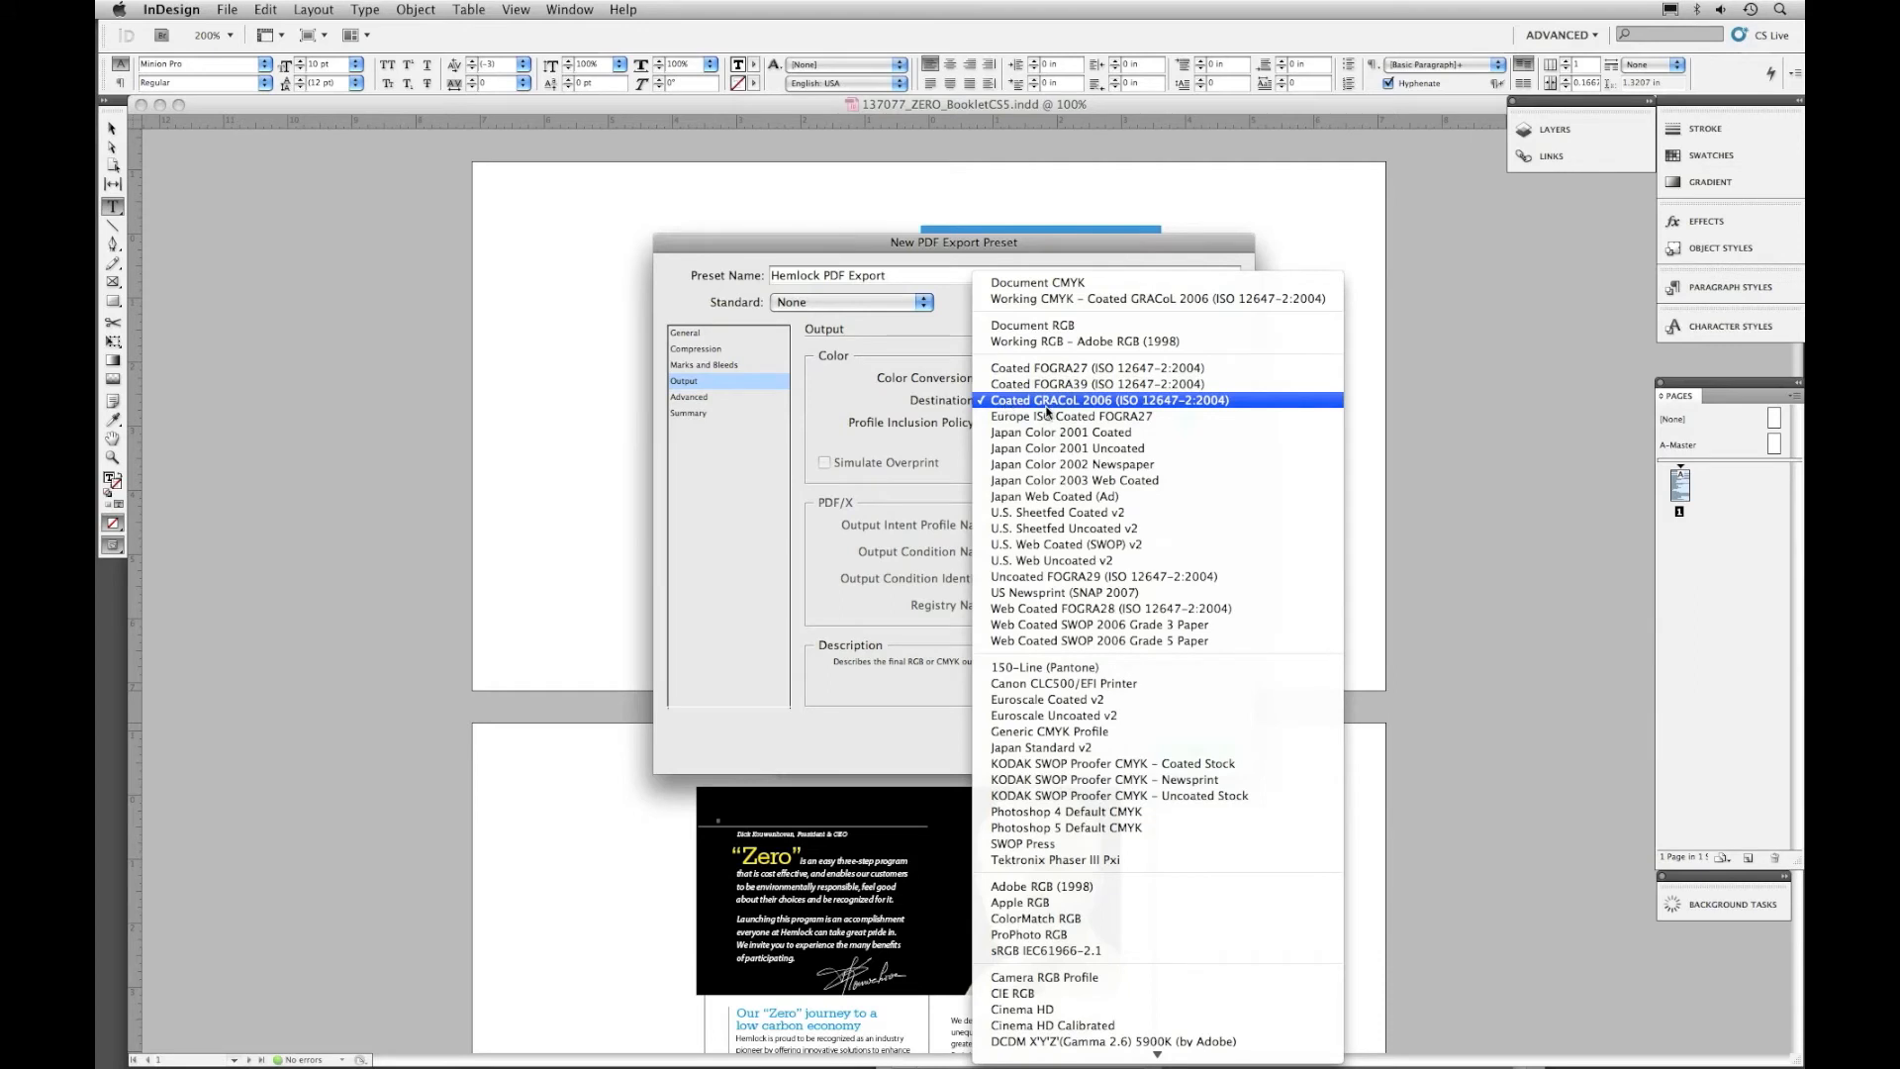
pyautogui.click(1131, 402)
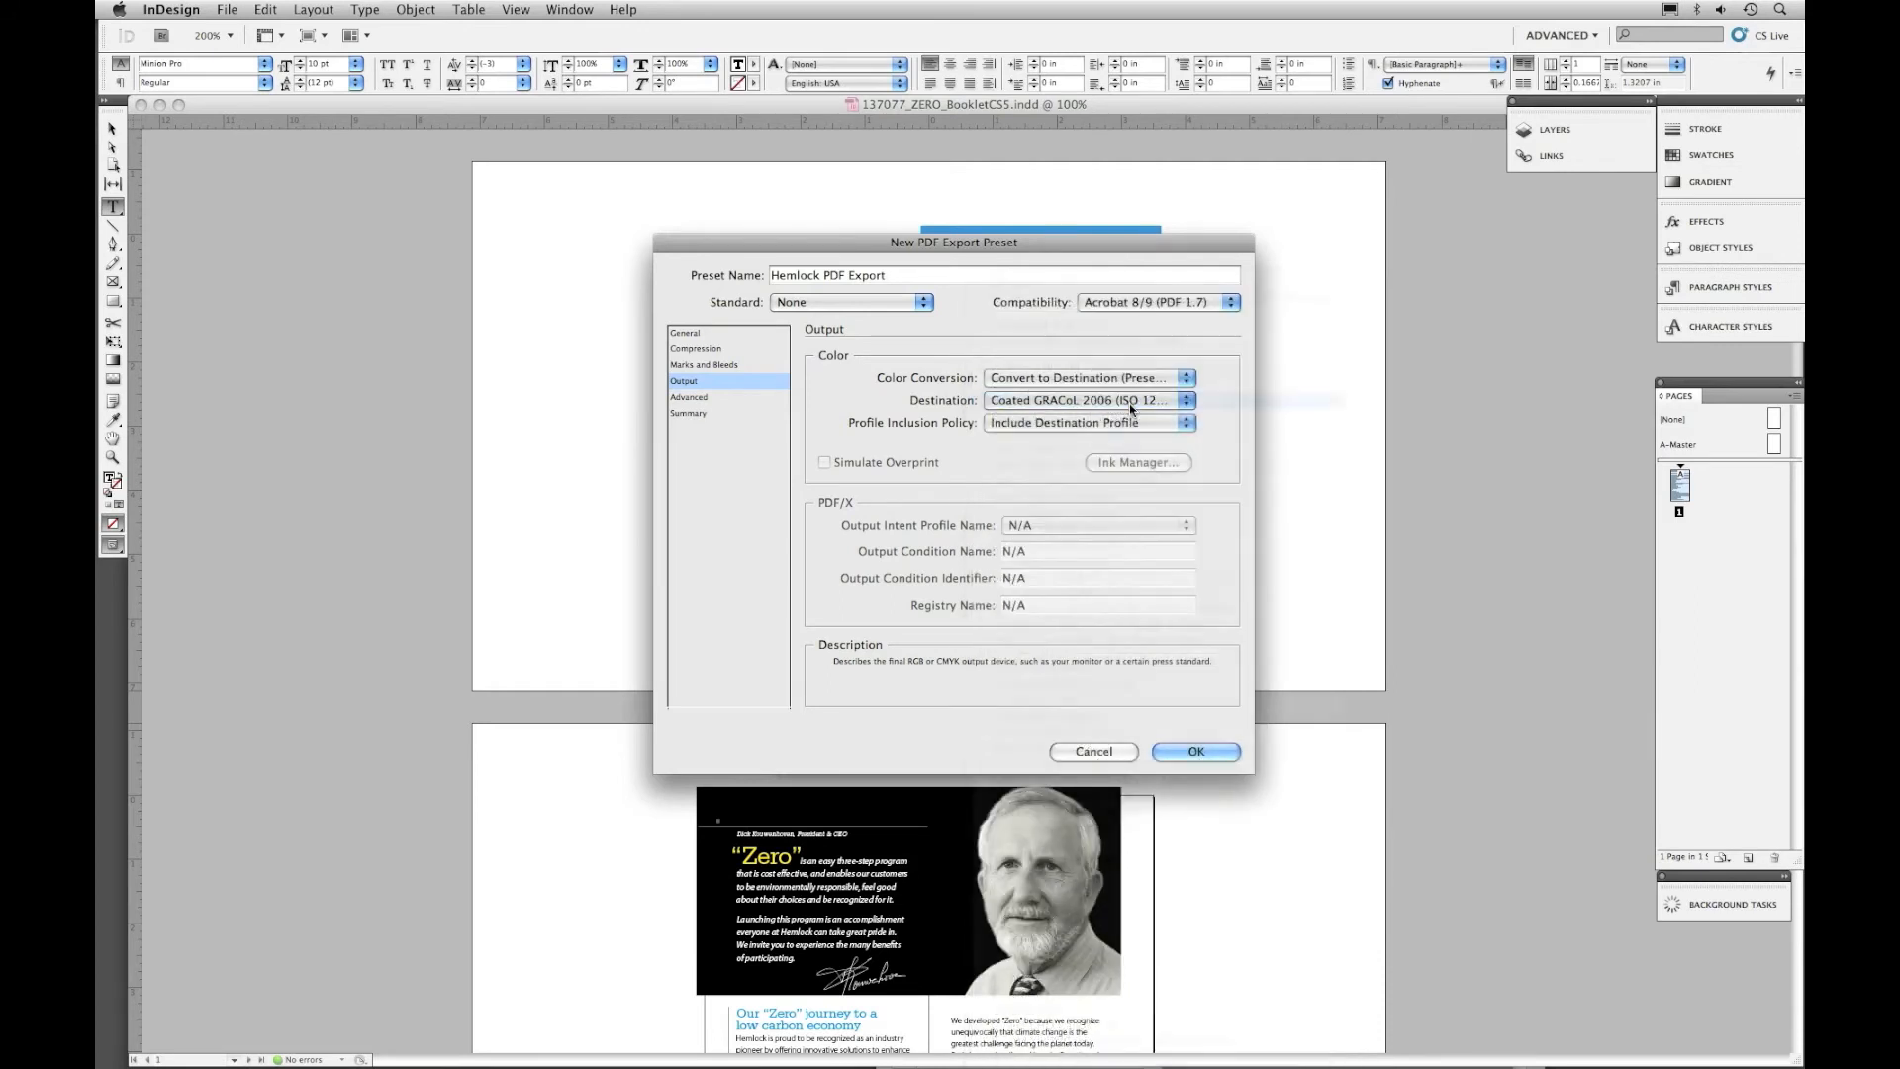
pyautogui.click(1020, 423)
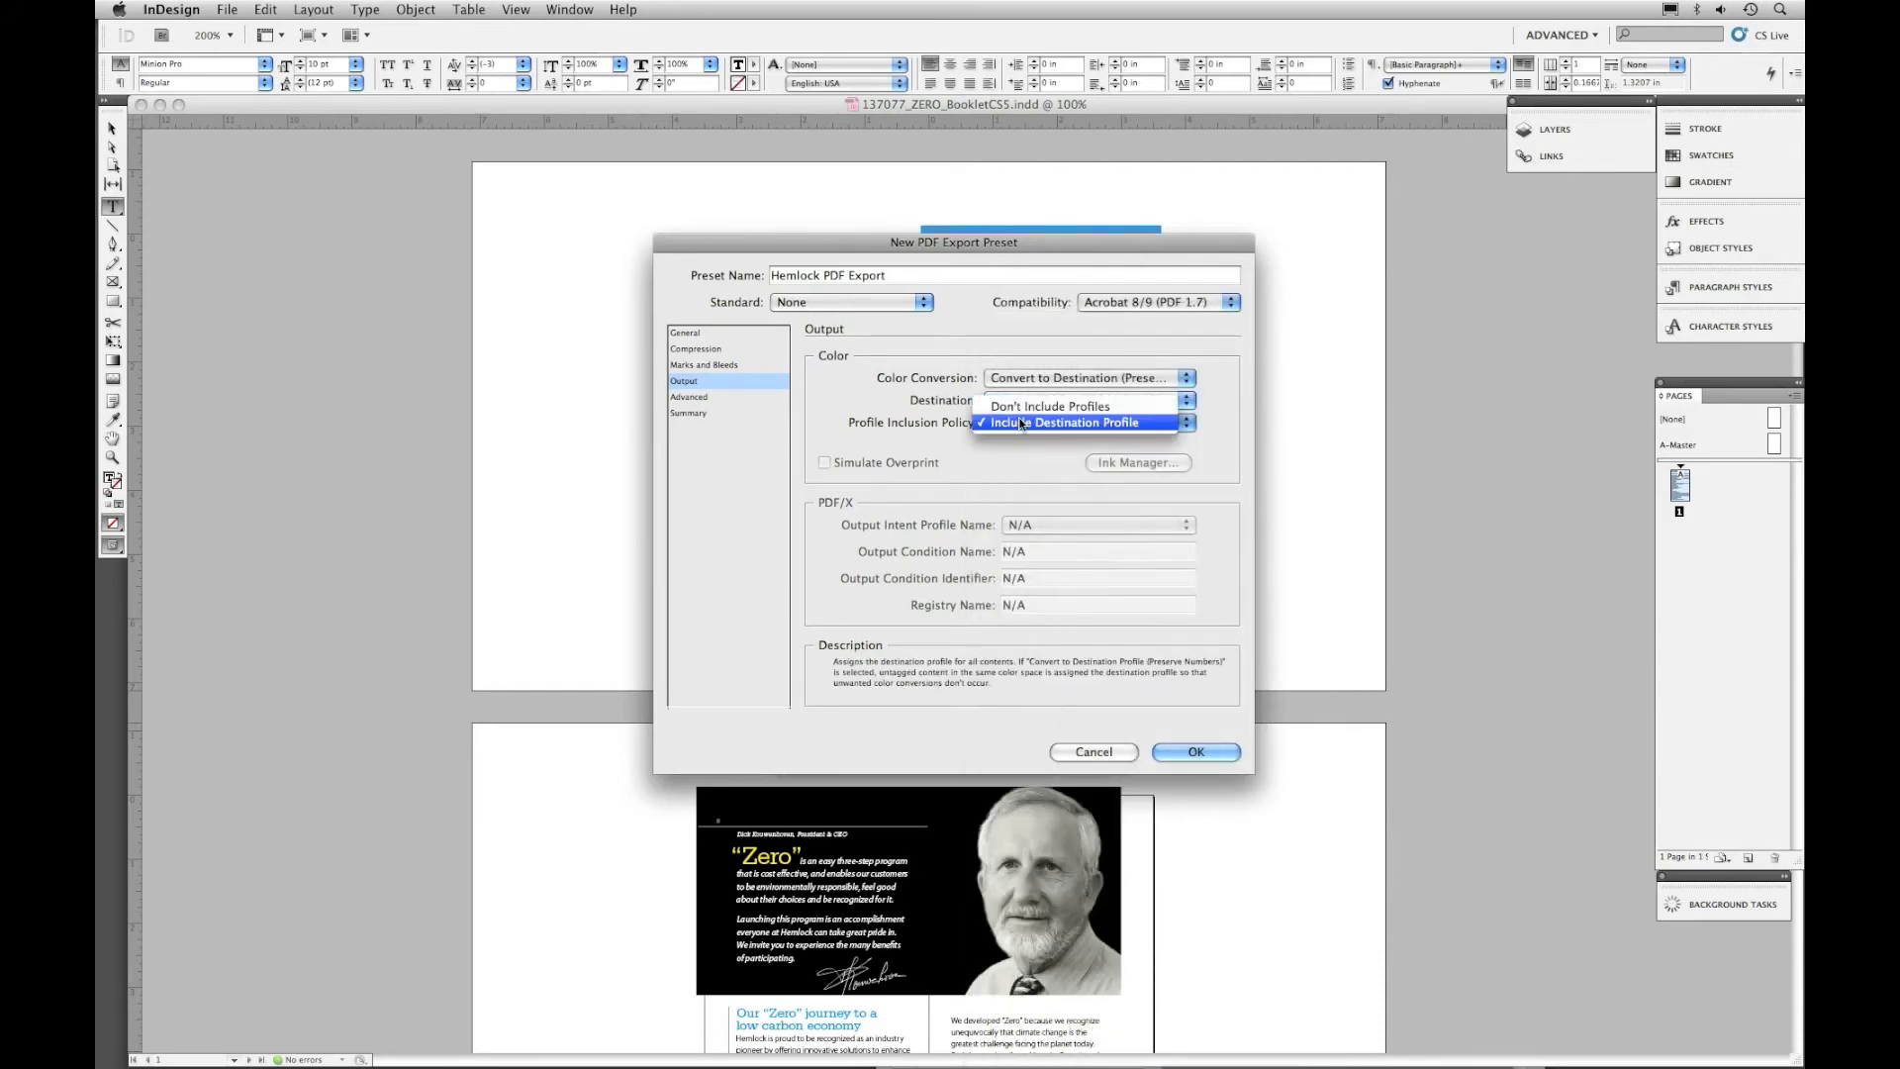
pyautogui.click(1030, 407)
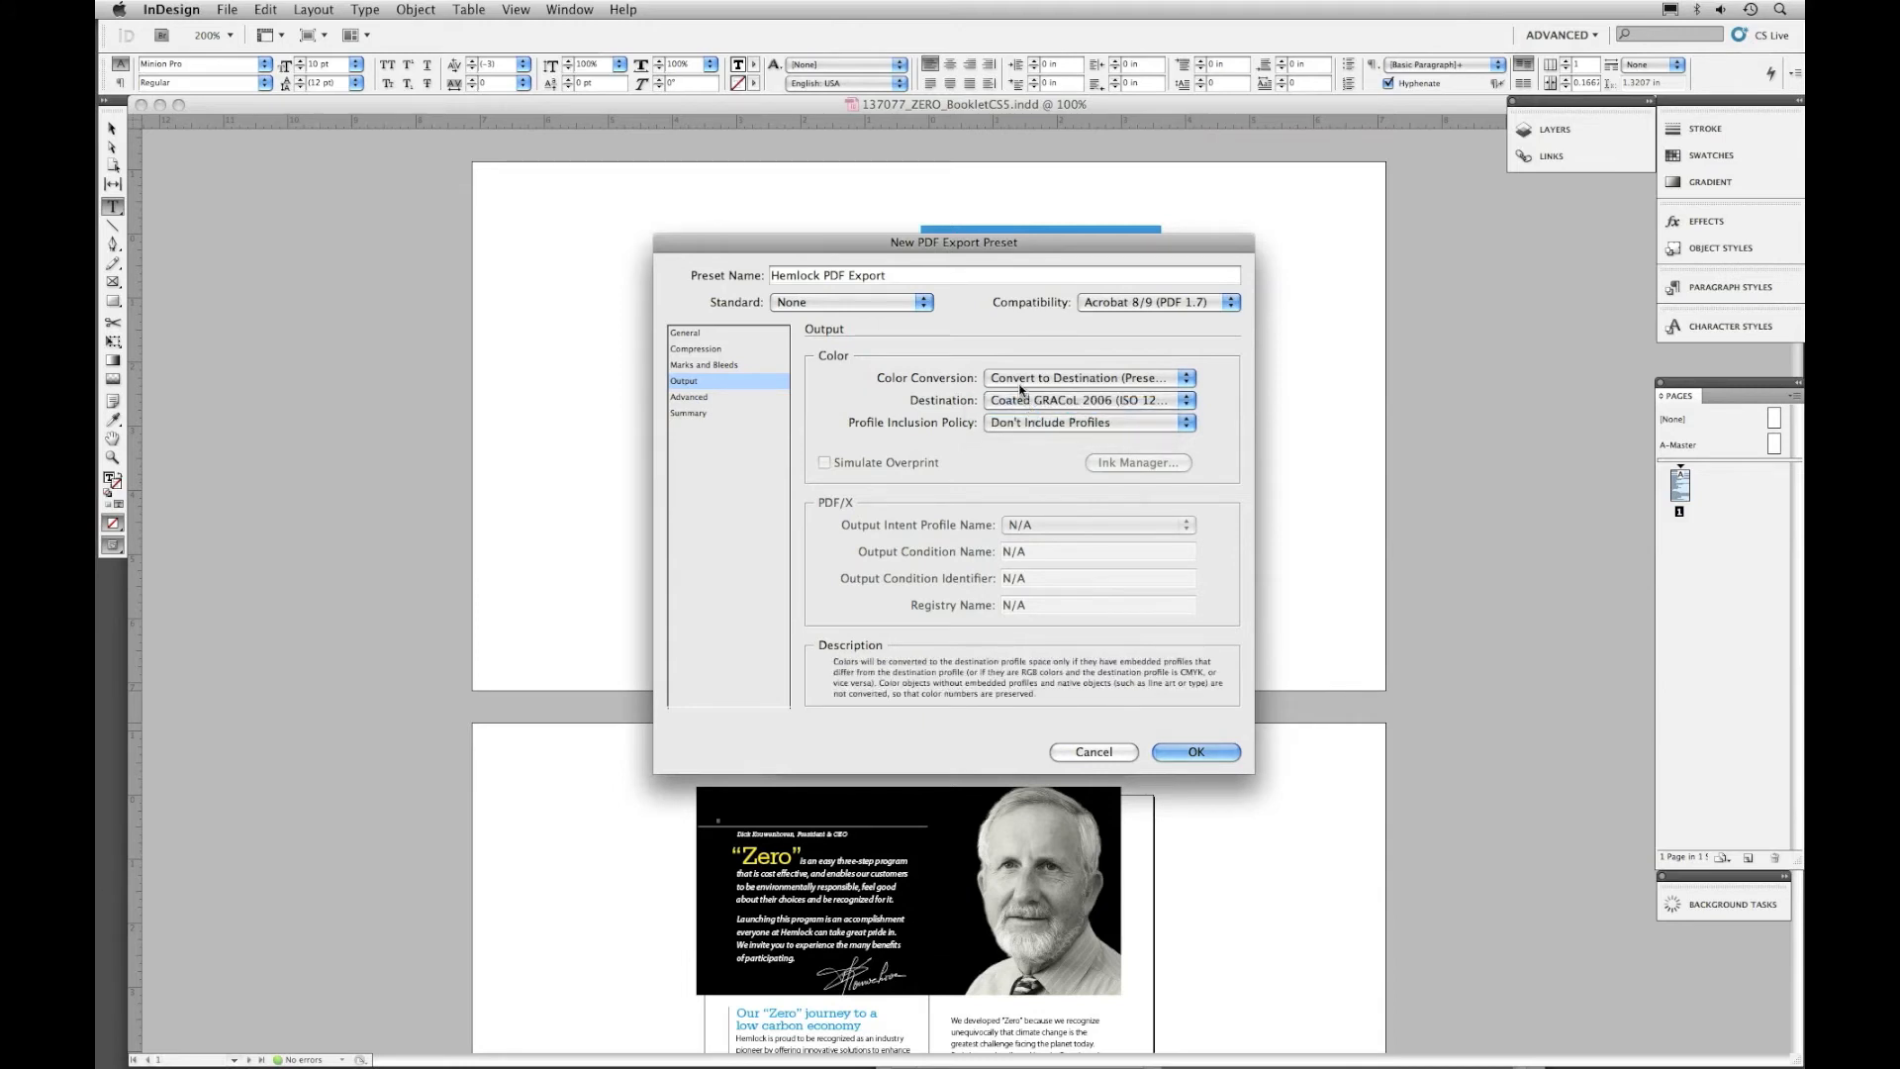
# - Review the available Color Conversion and Destination options, keeping Preserve Numbers and Coated GRACoL 2006 selected
pyautogui.press('super+shift+2')
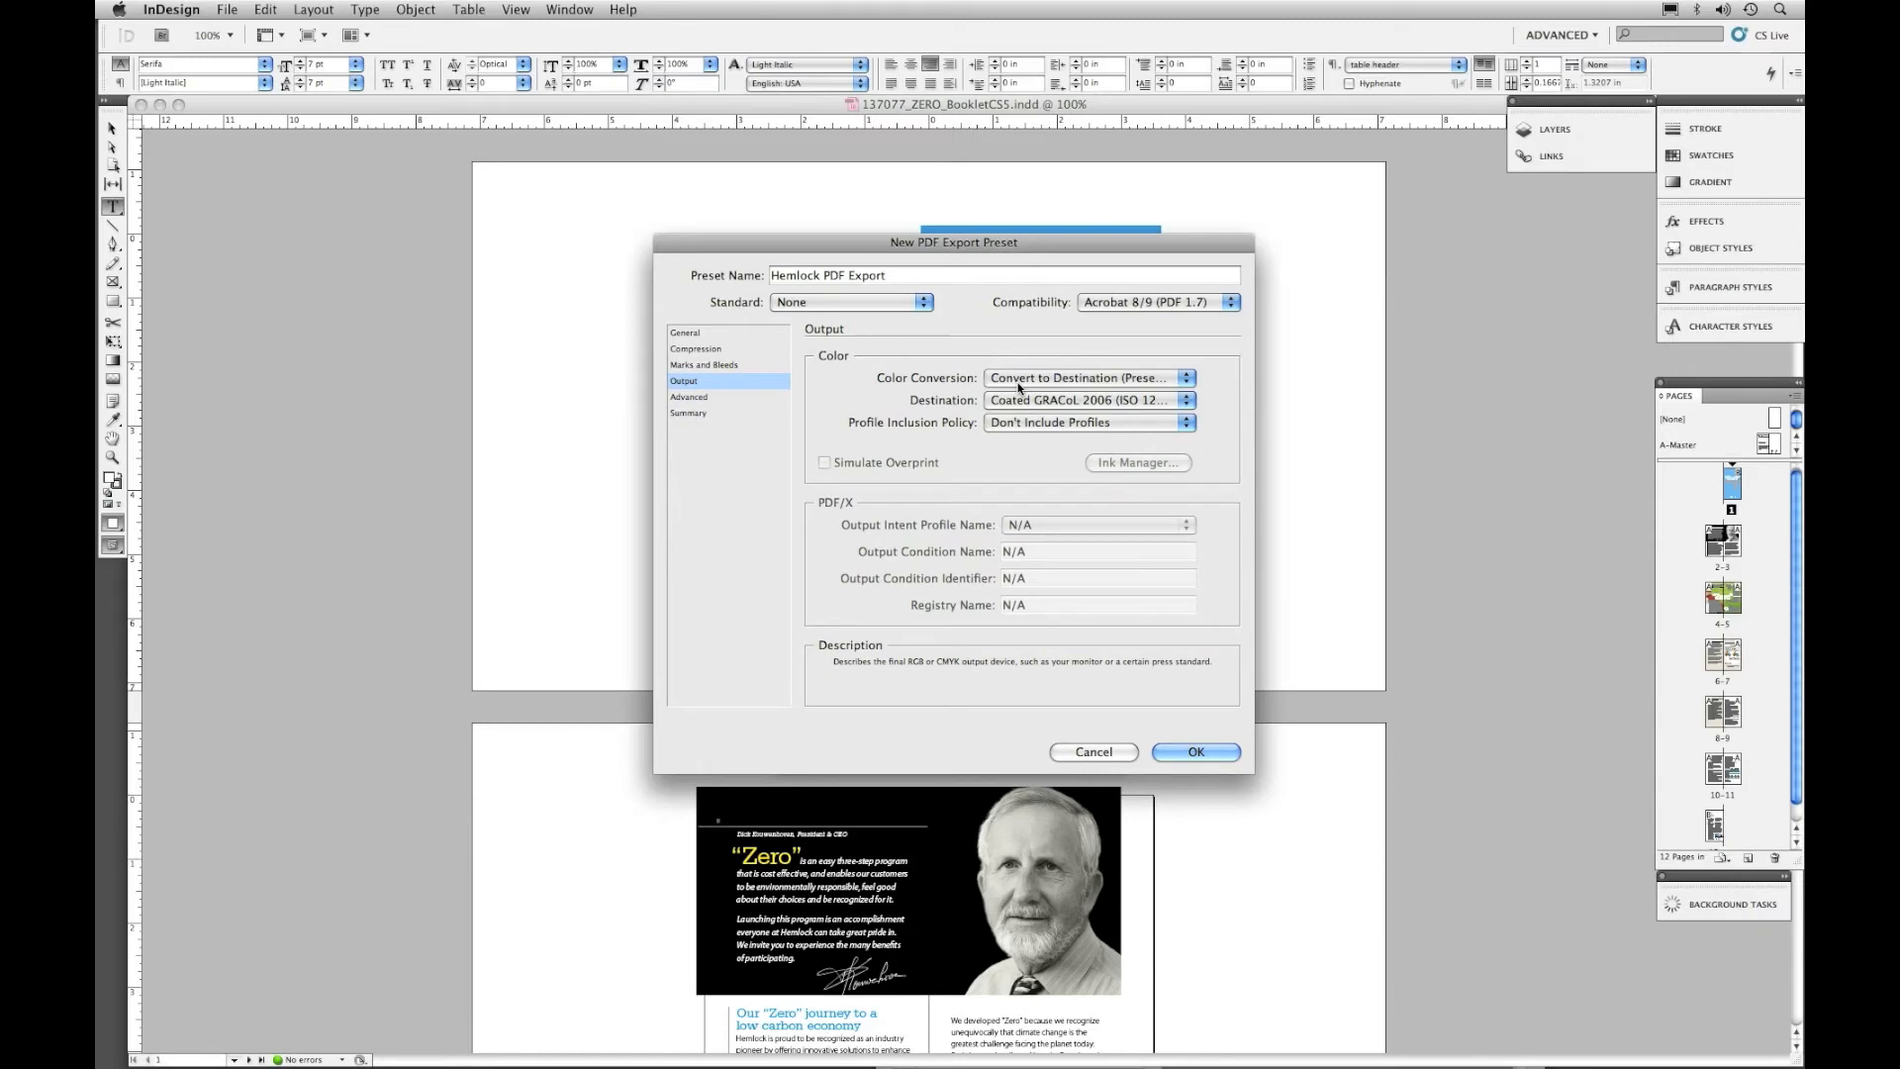
pyautogui.click(1018, 382)
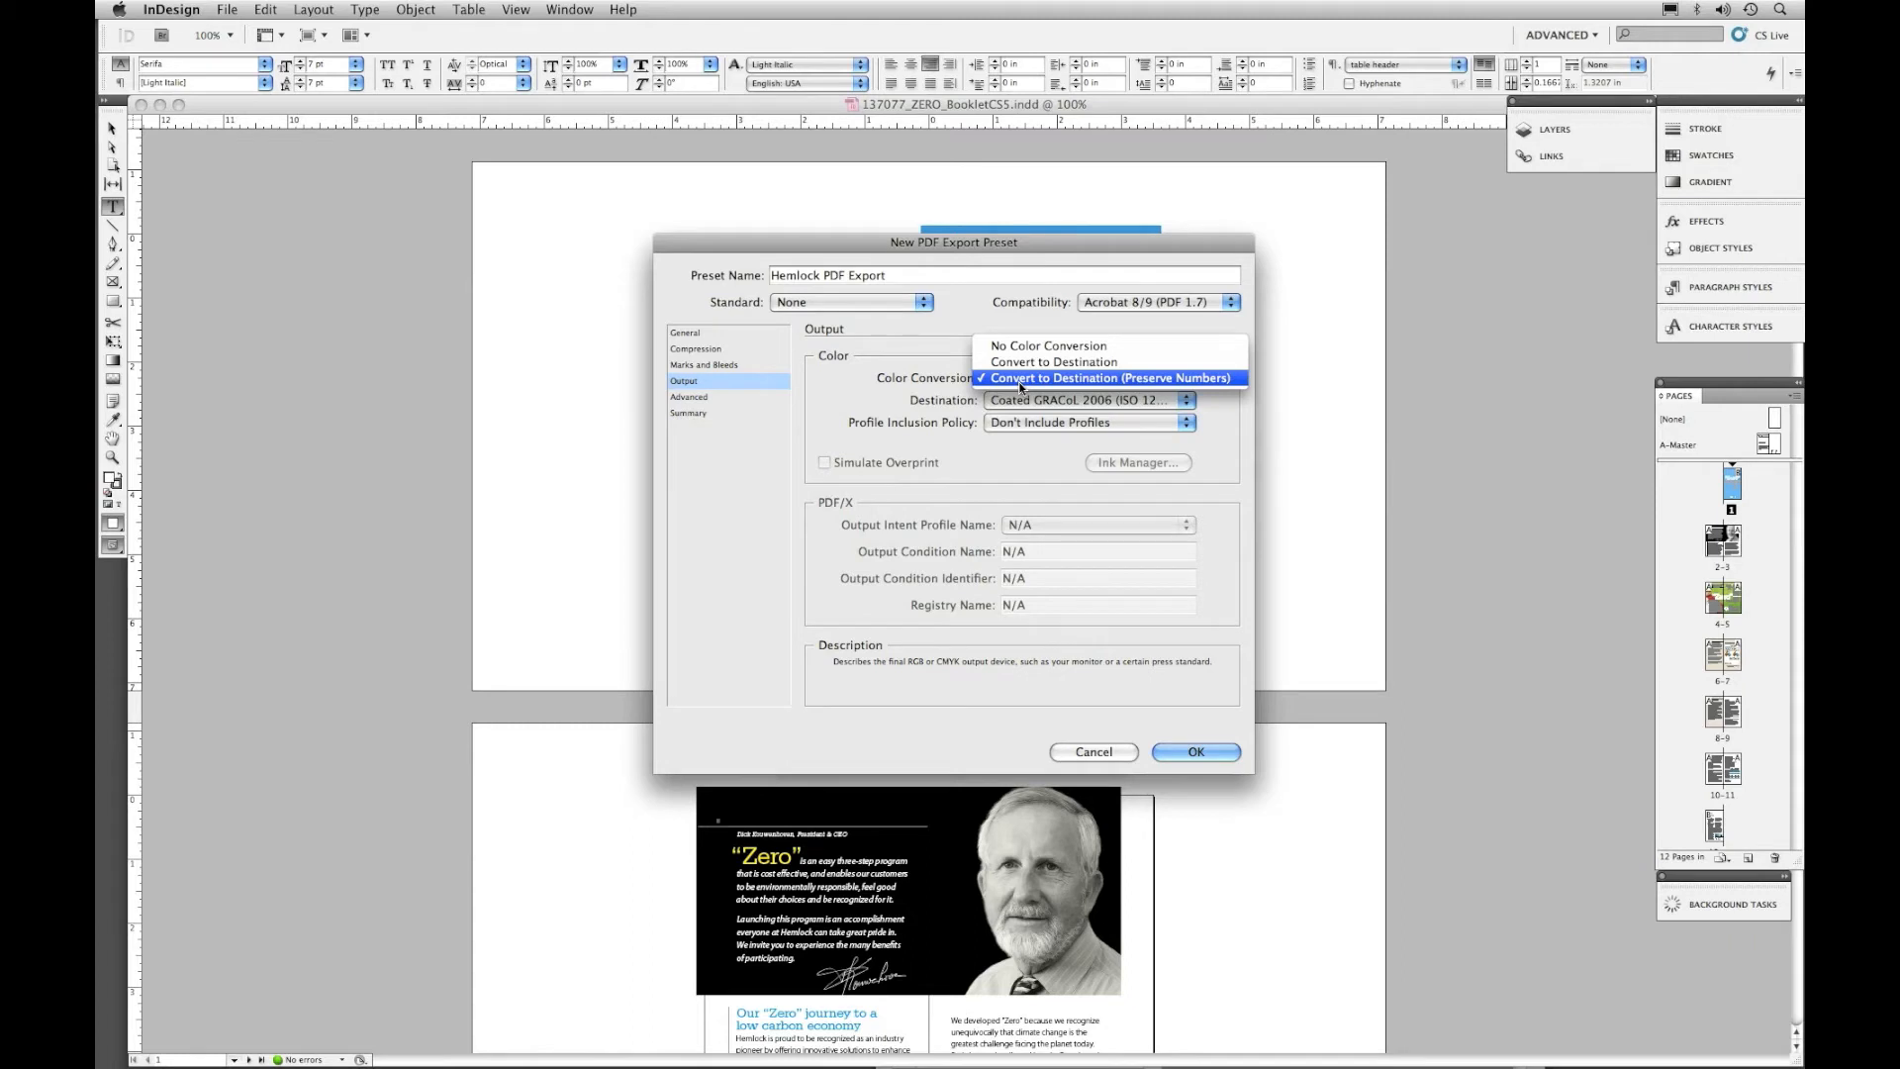
pyautogui.click(1020, 382)
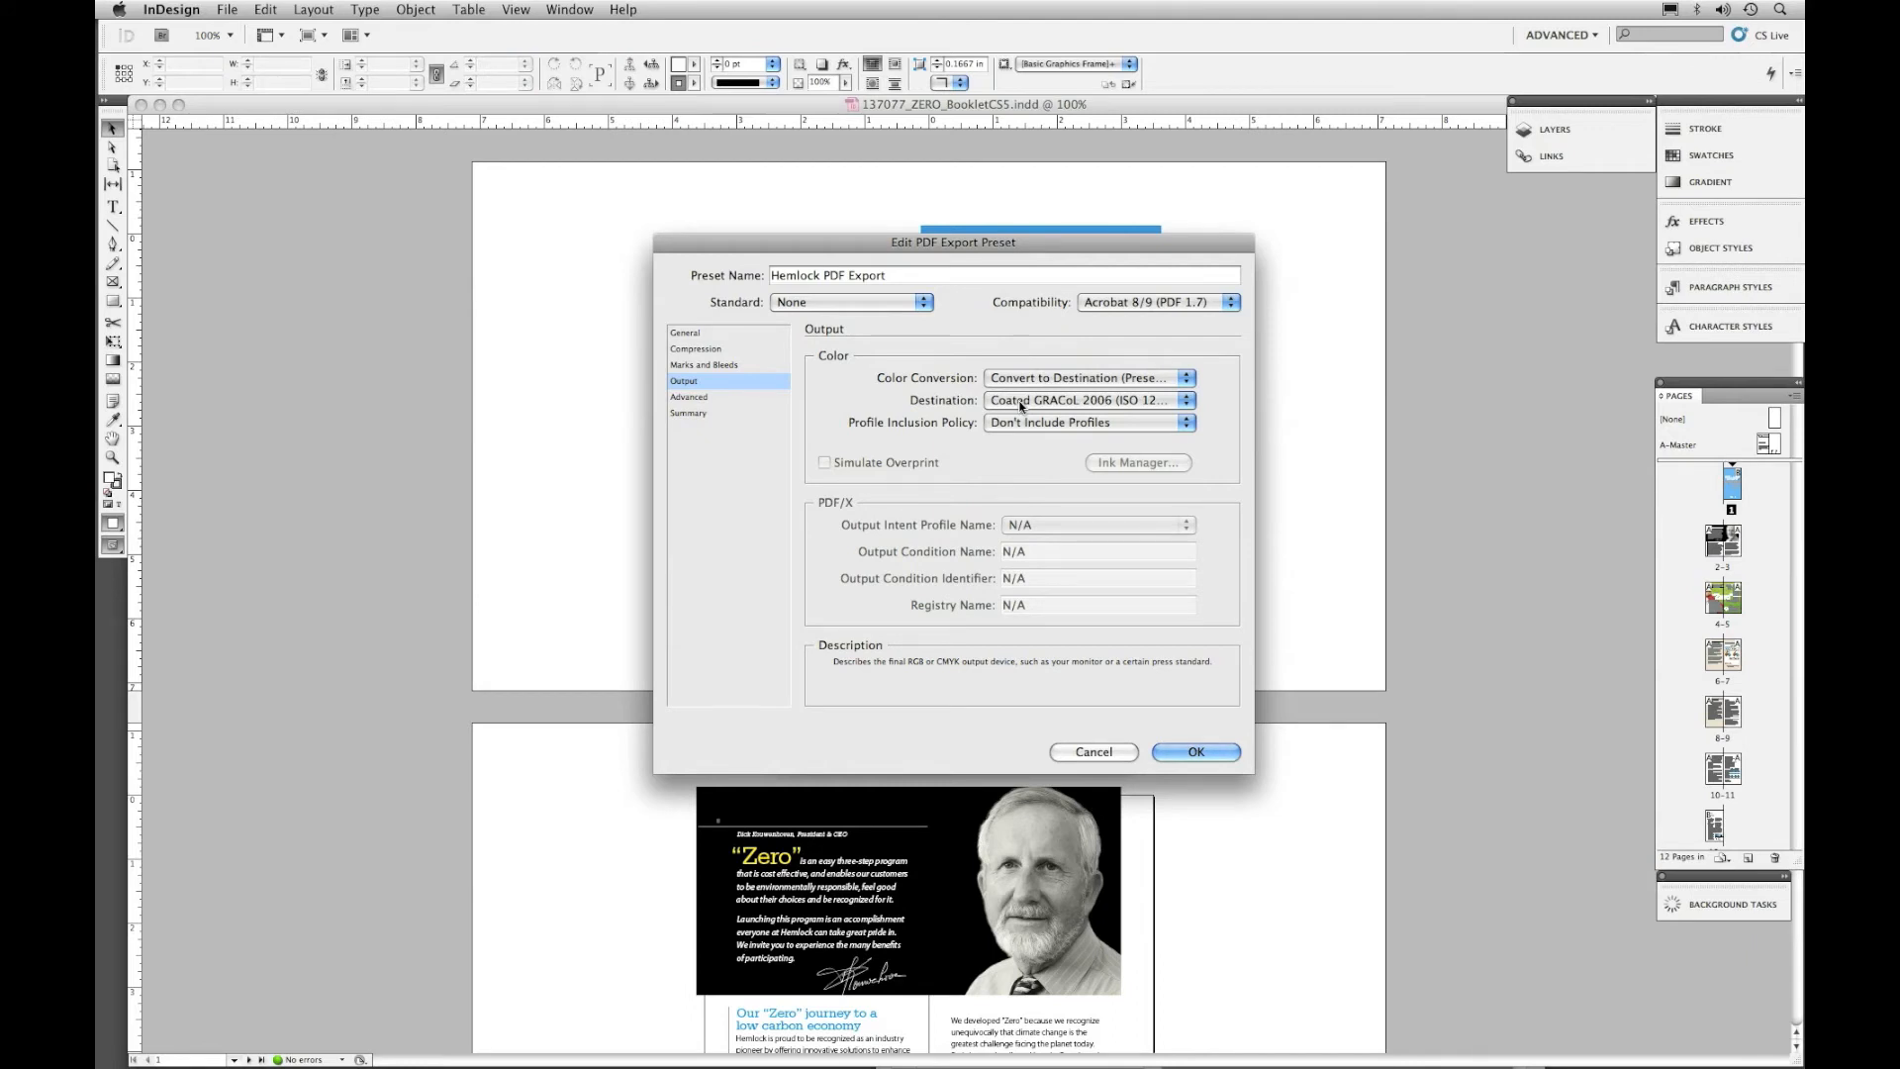
pyautogui.click(1021, 406)
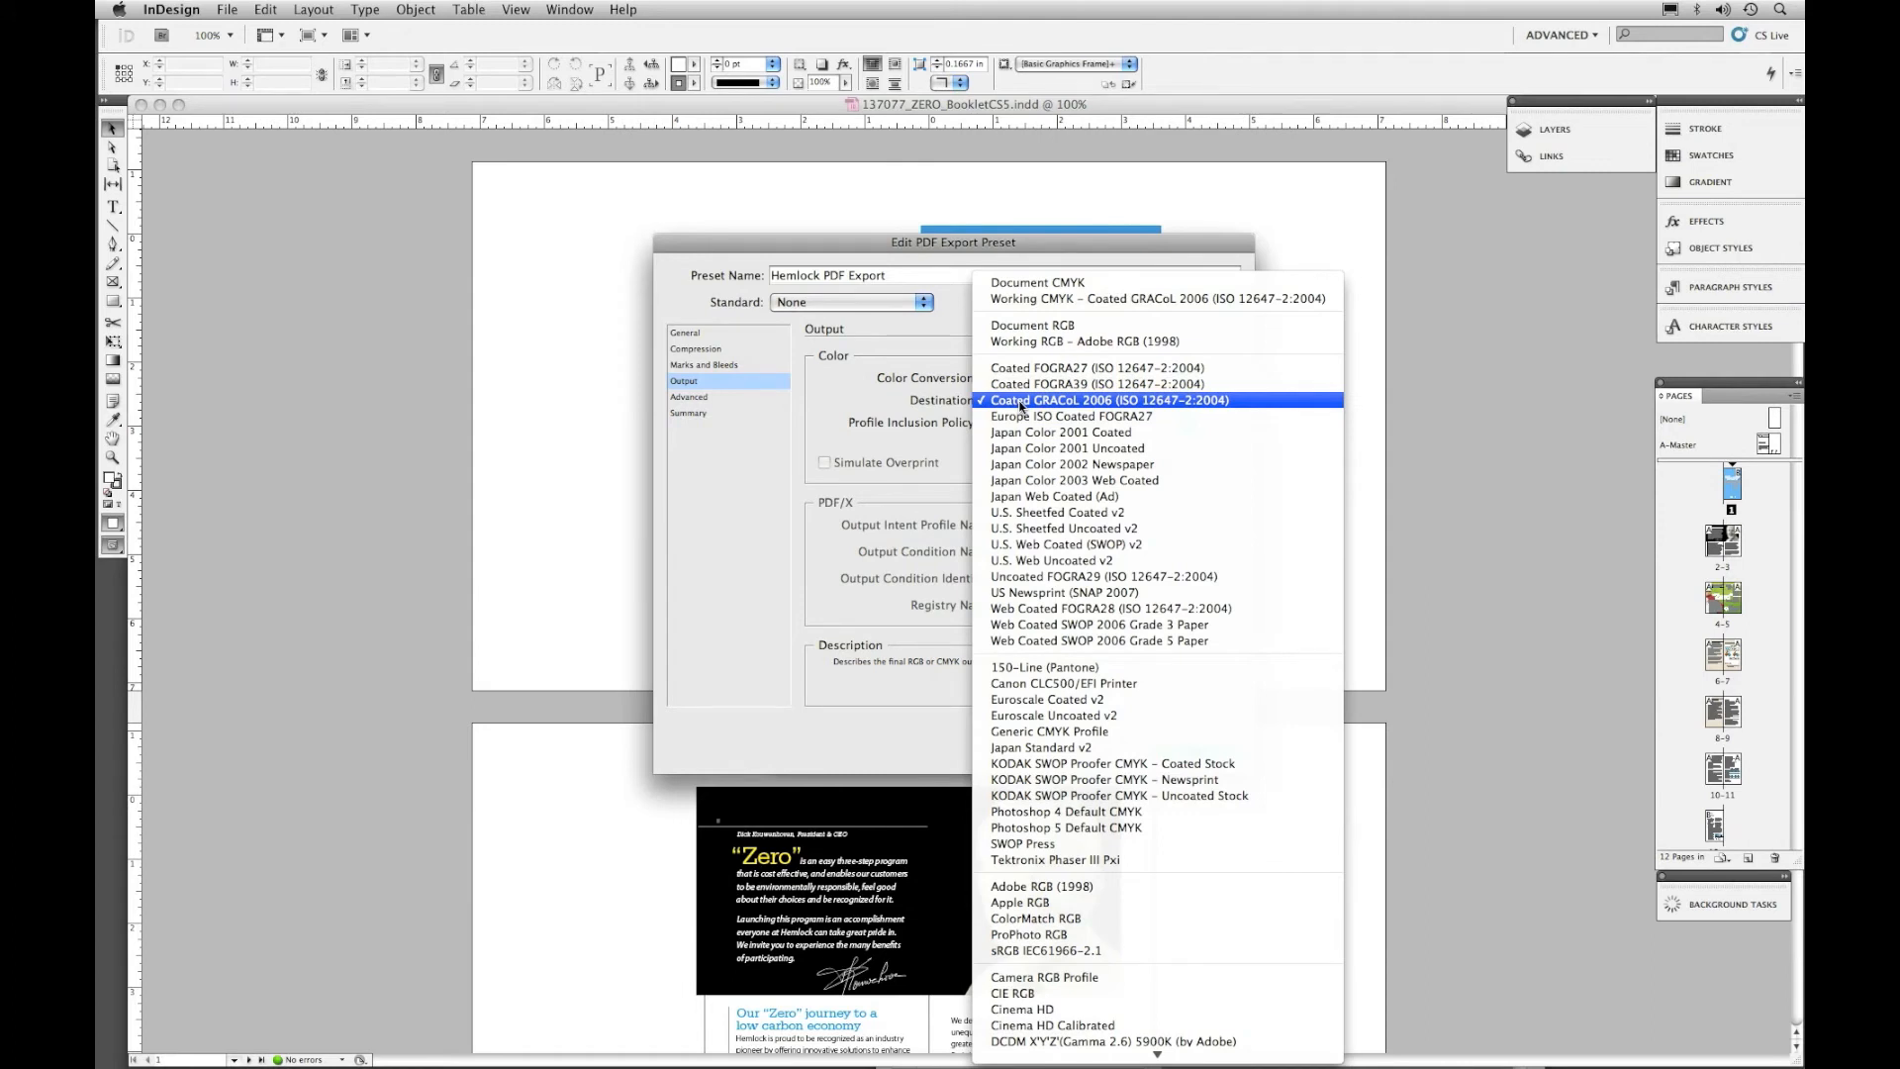
pyautogui.click(1188, 405)
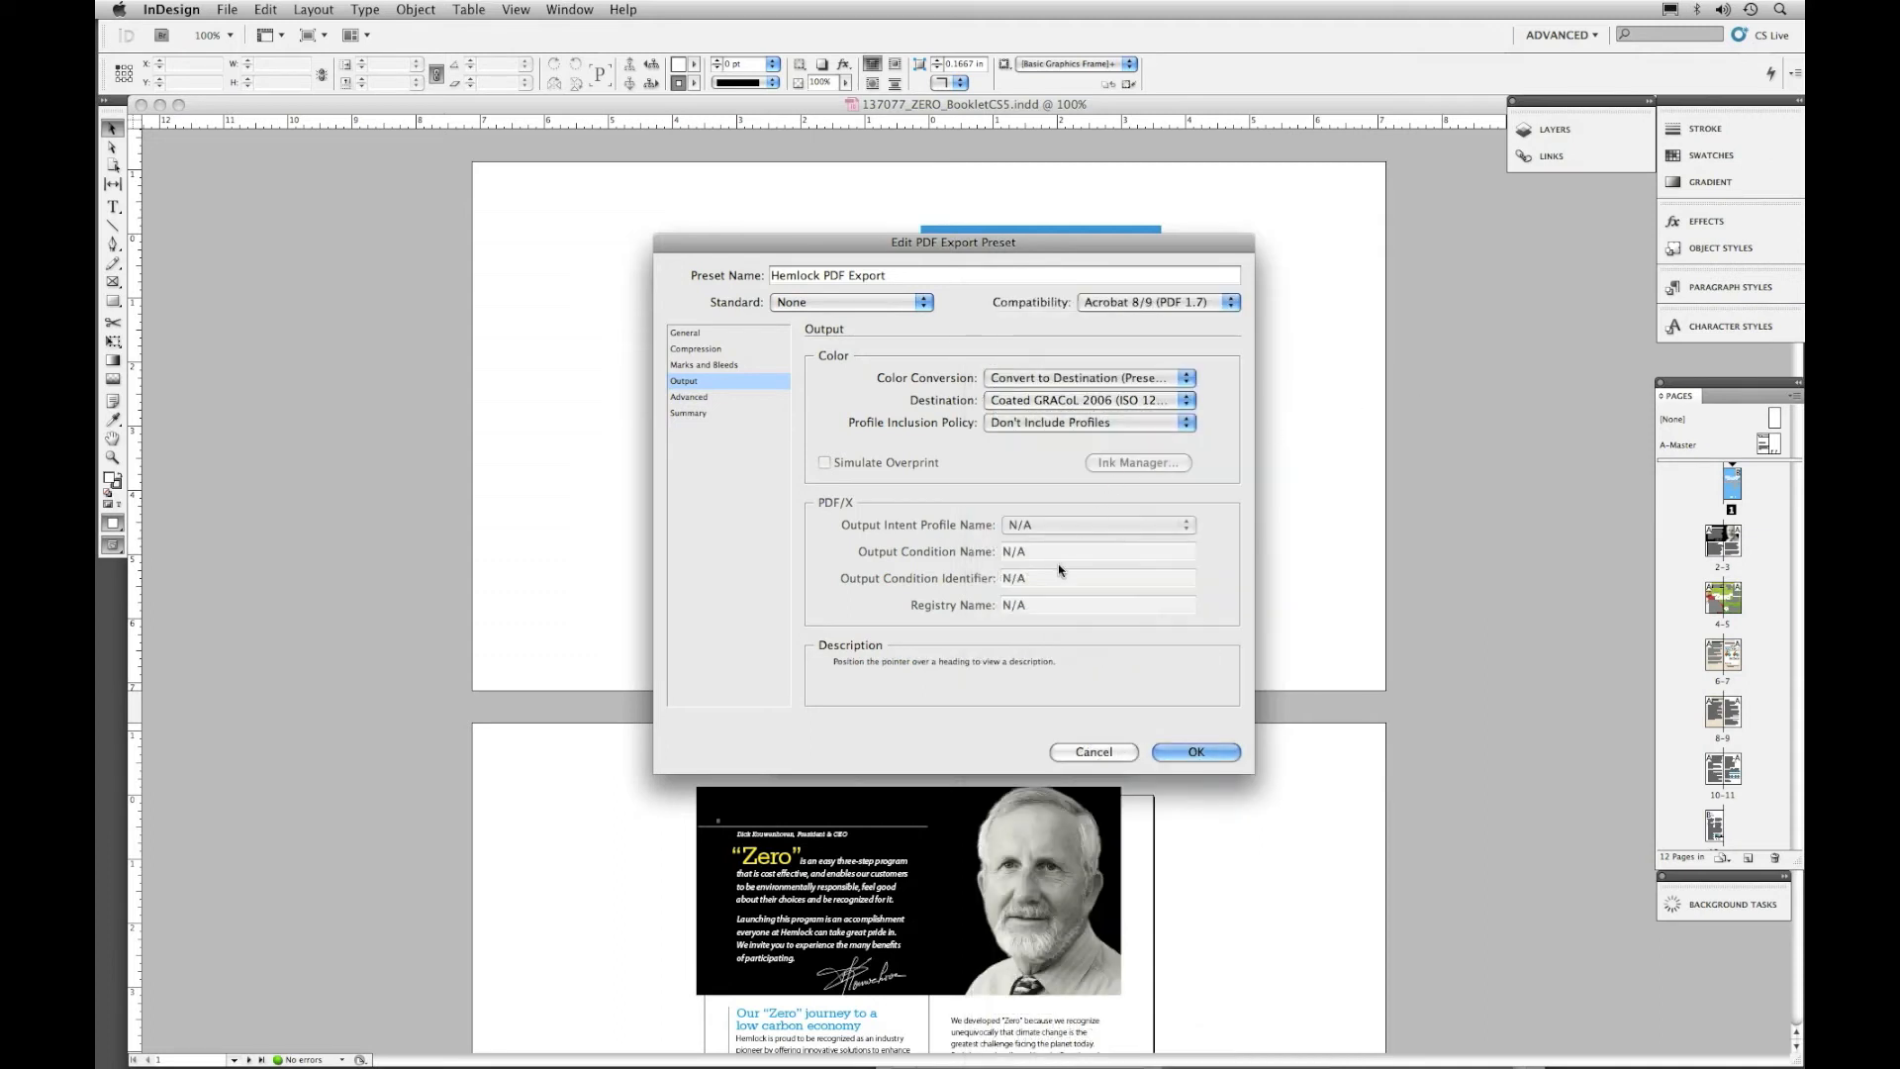
# - Check the preset's advanced settings and summary, then save the preset and close the PDF presets manager
pyautogui.click(693, 397)
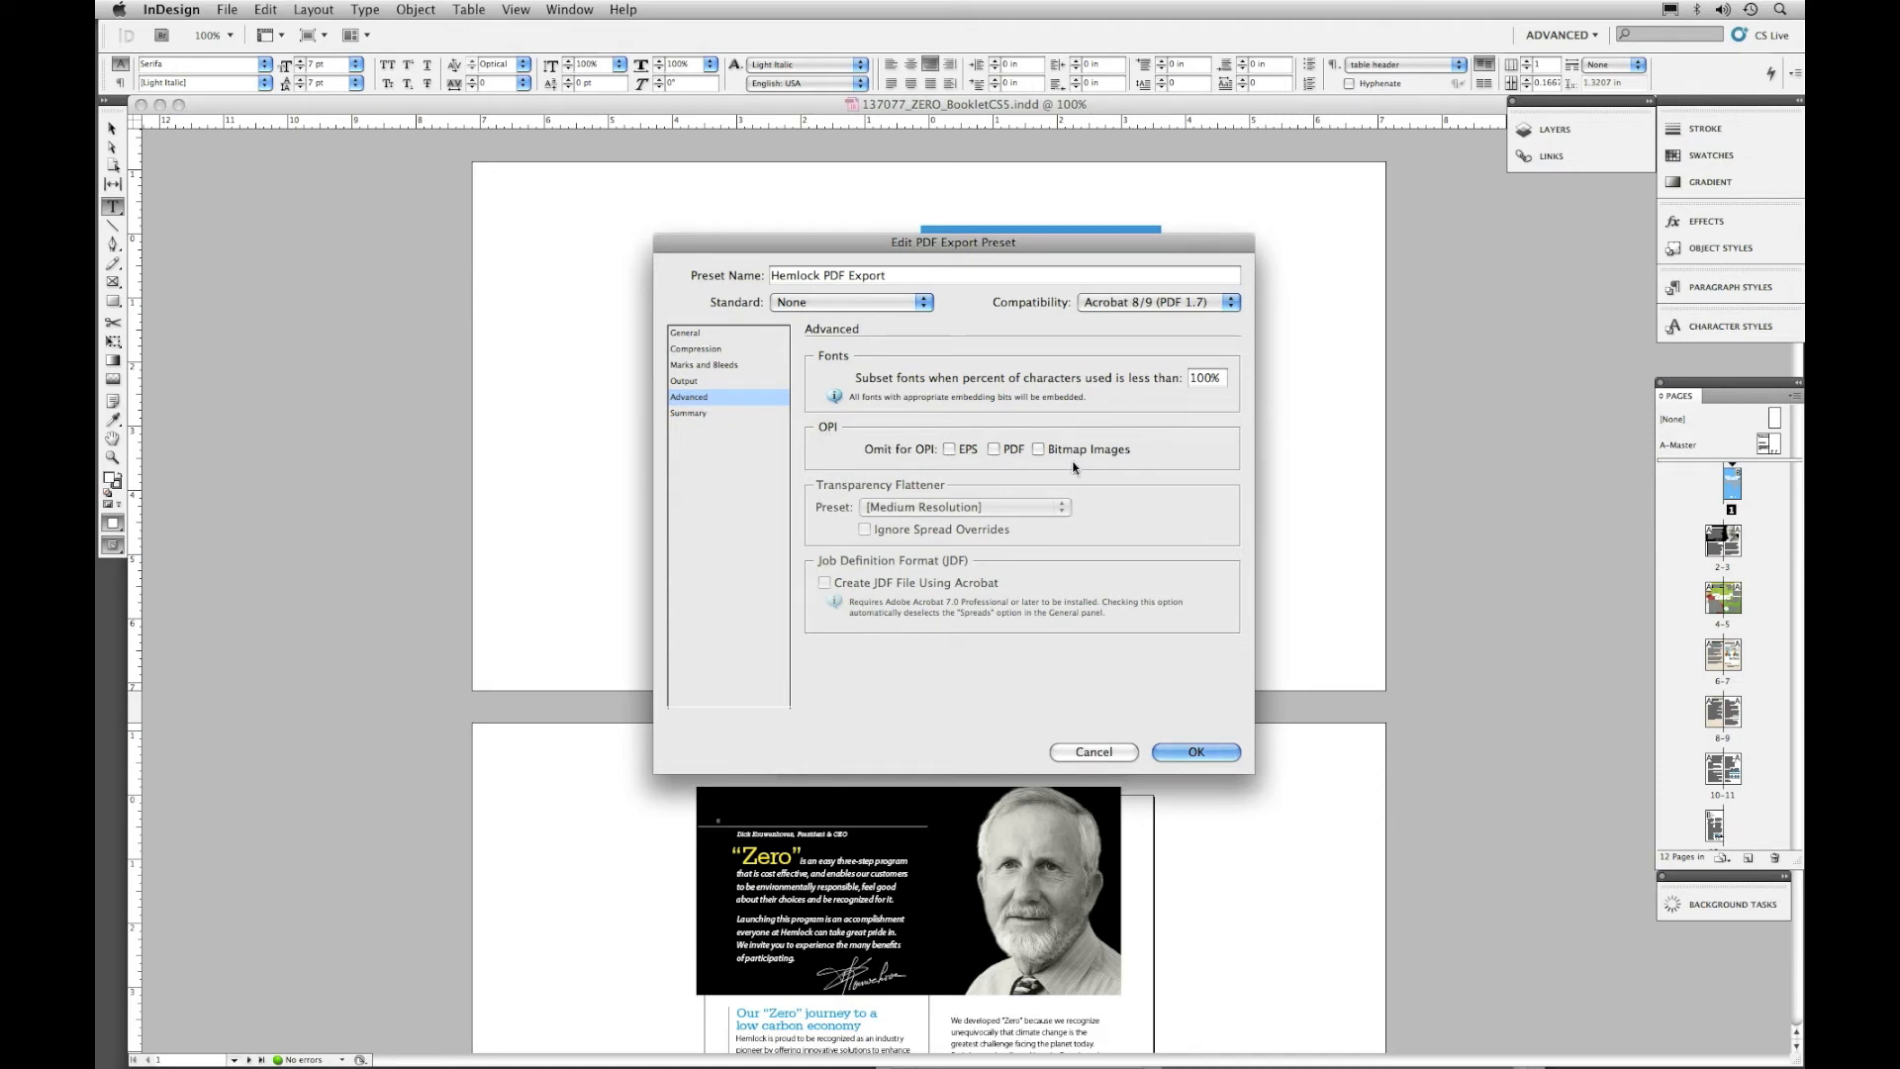
pyautogui.click(717, 414)
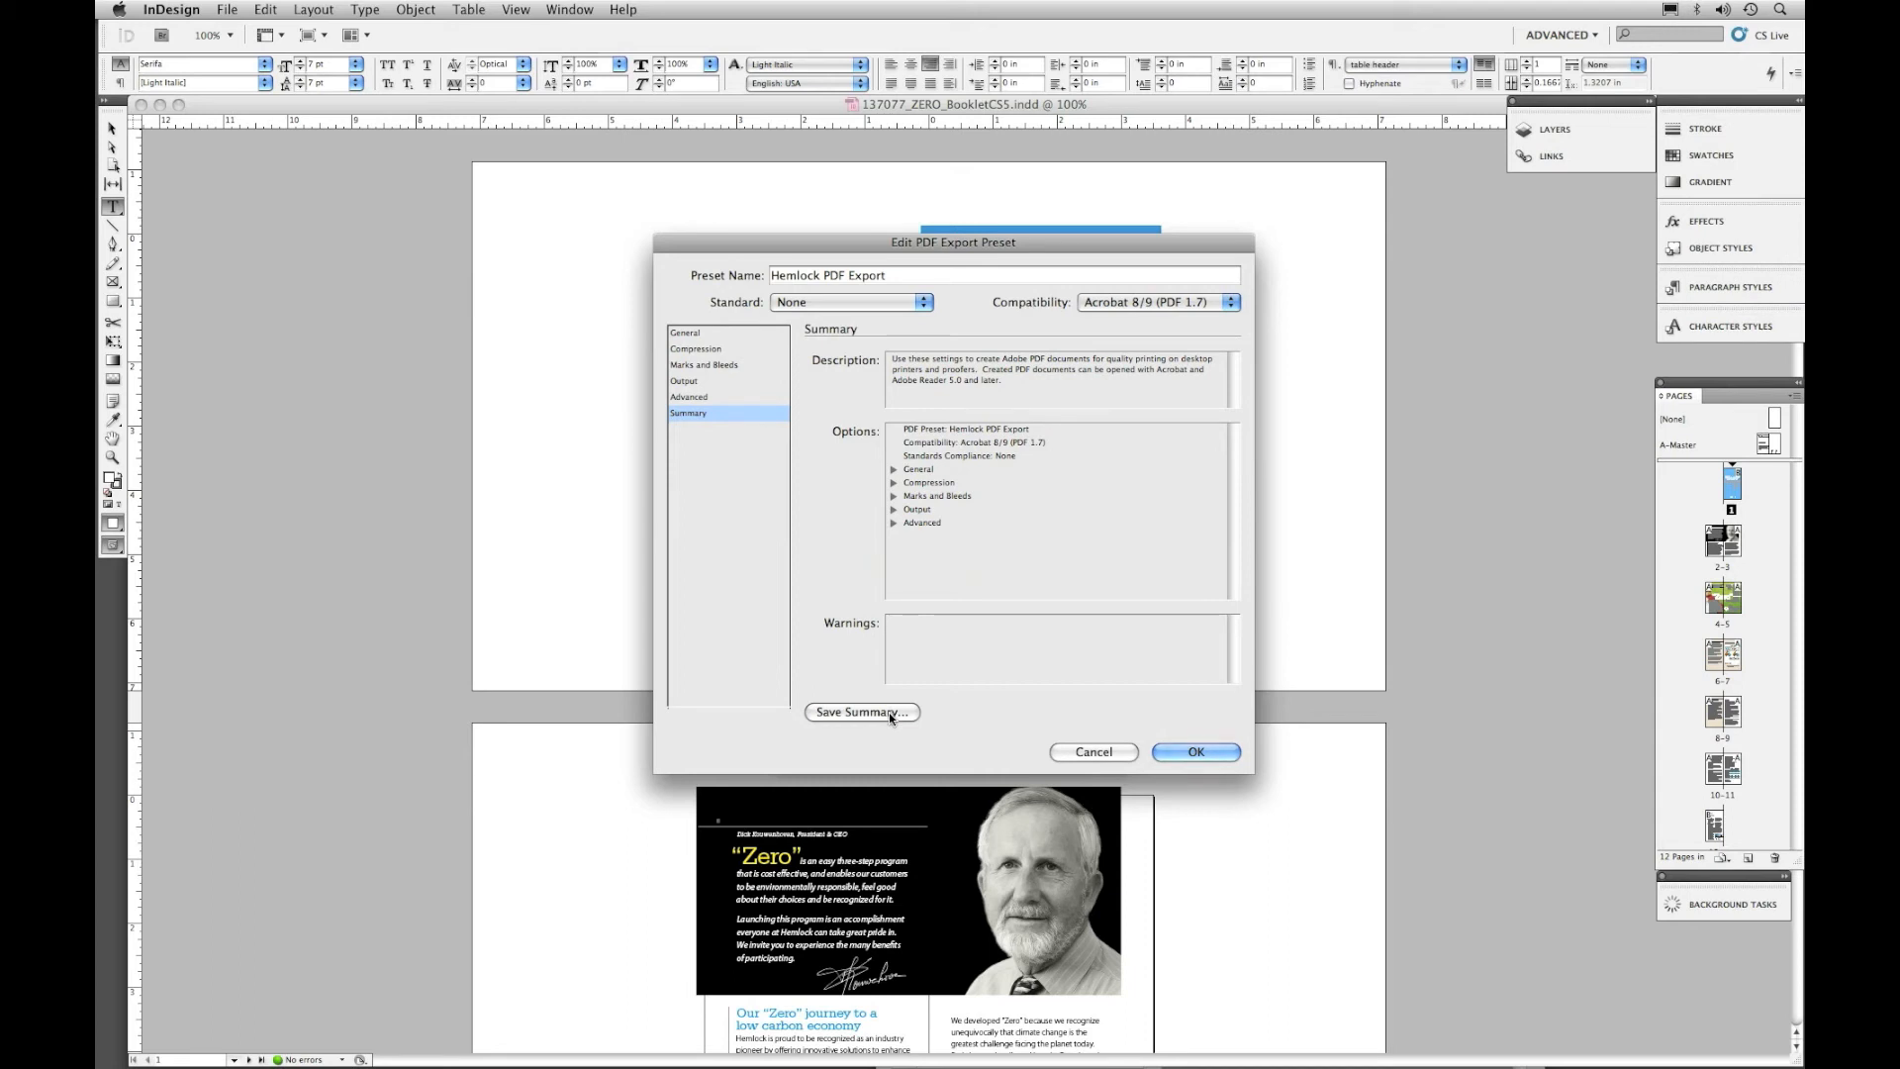
pyautogui.click(1209, 750)
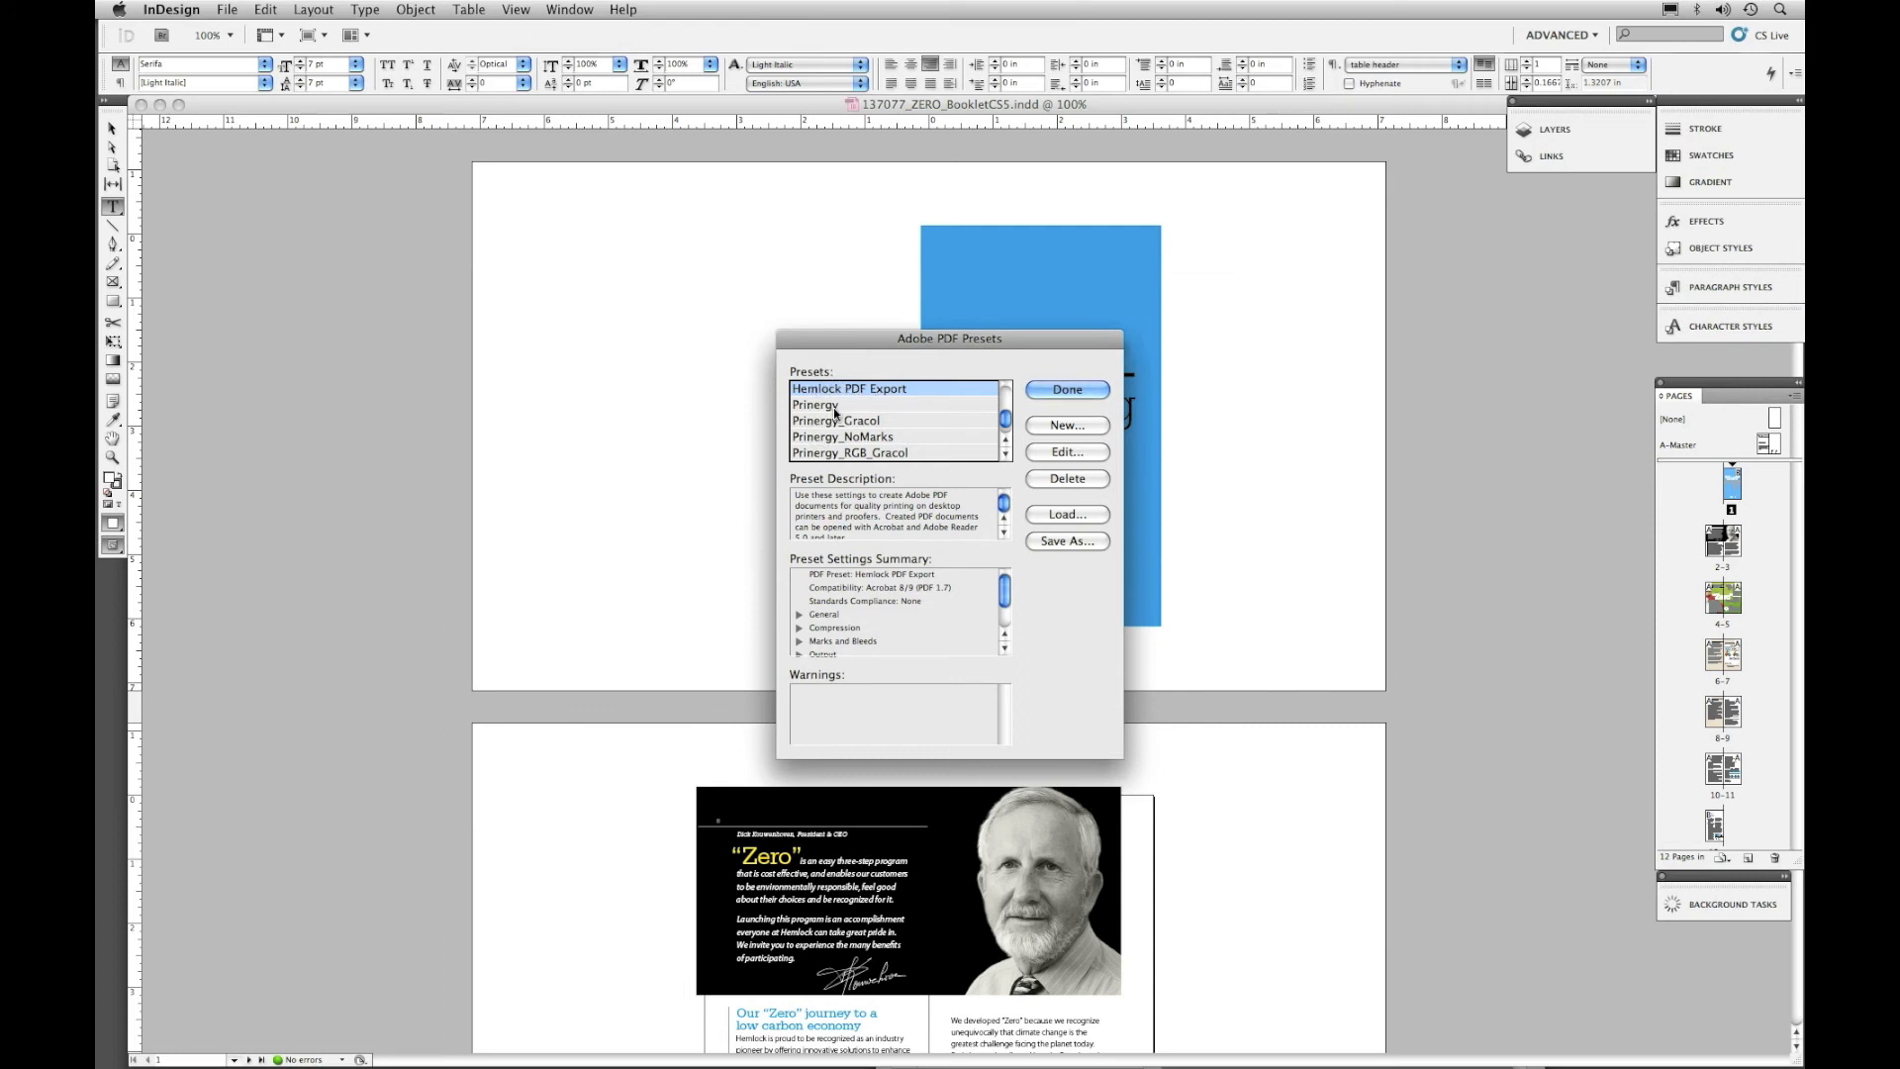
pyautogui.click(1047, 389)
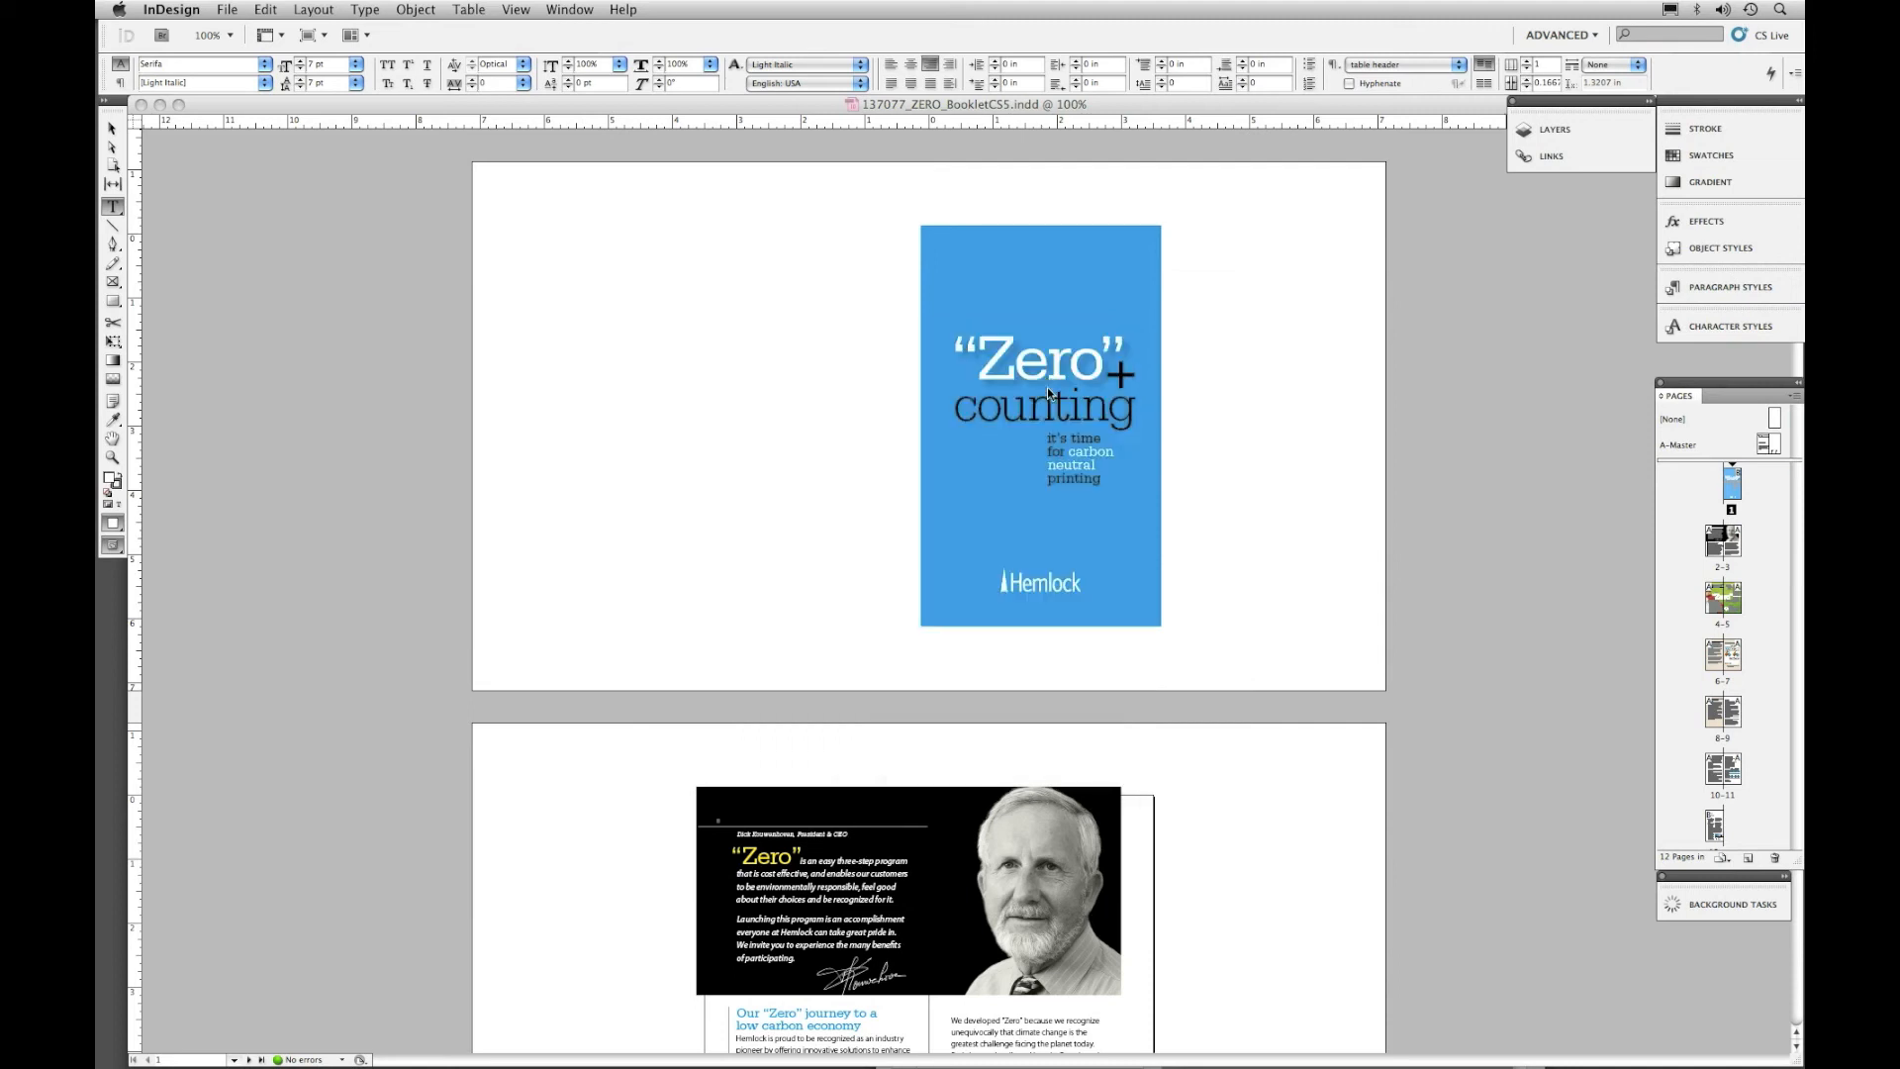
pyautogui.press('Escape')
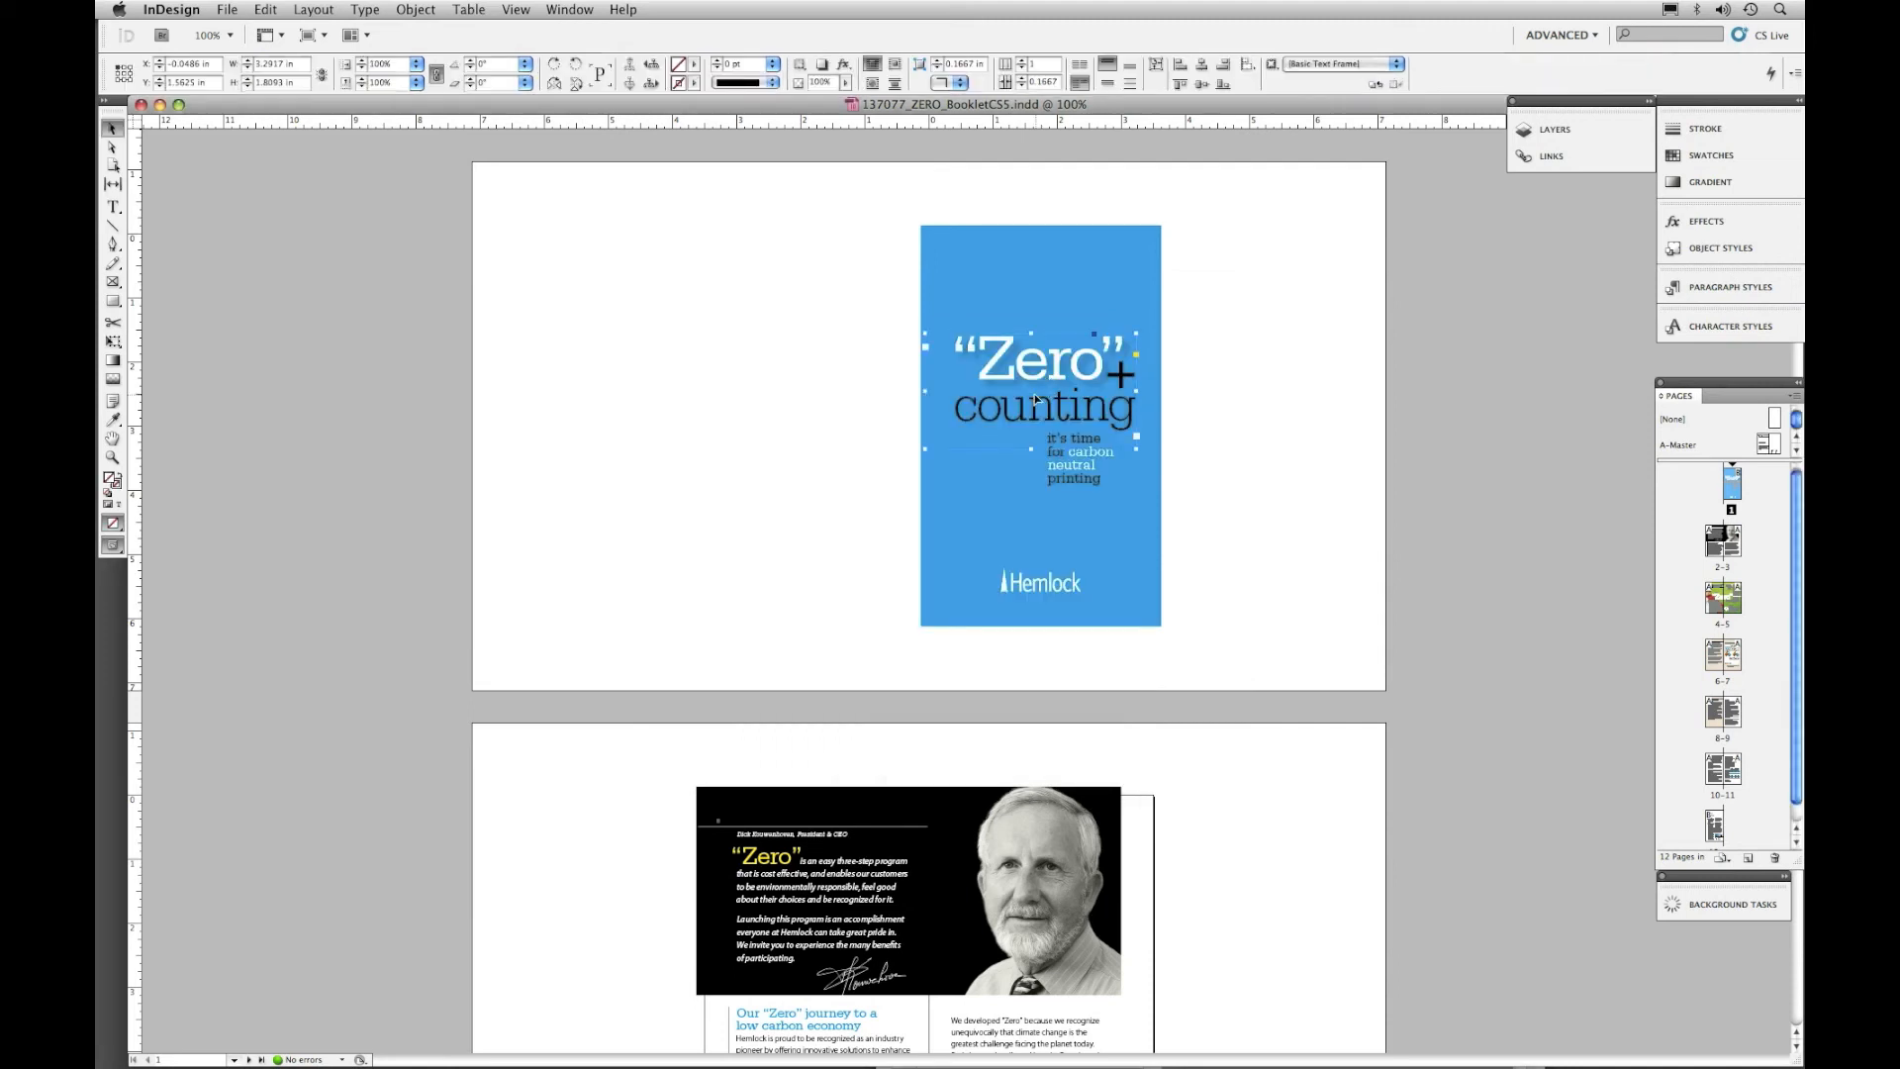
# - Start exporting the booklet in Adobe PDF (Print) format to the Desktop as PDF export.pdf
pyautogui.click(227, 10)
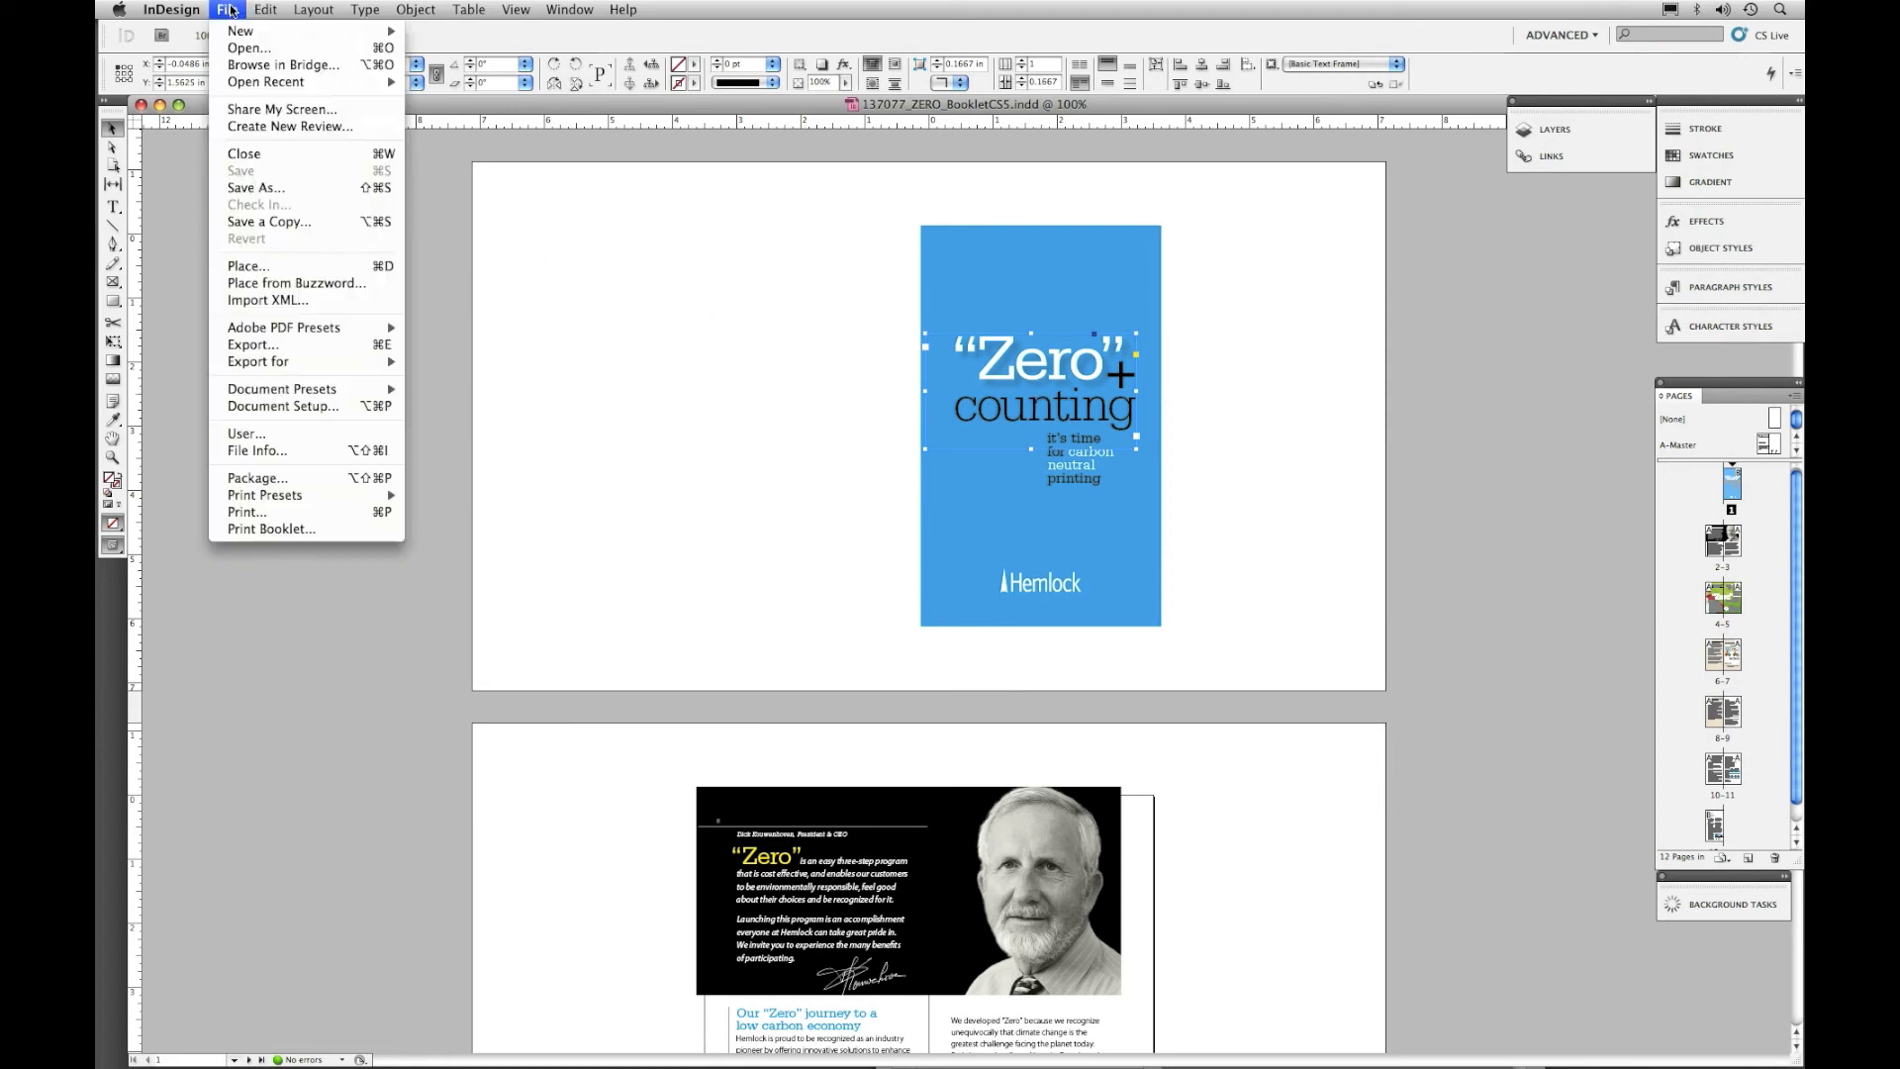
pyautogui.click(264, 346)
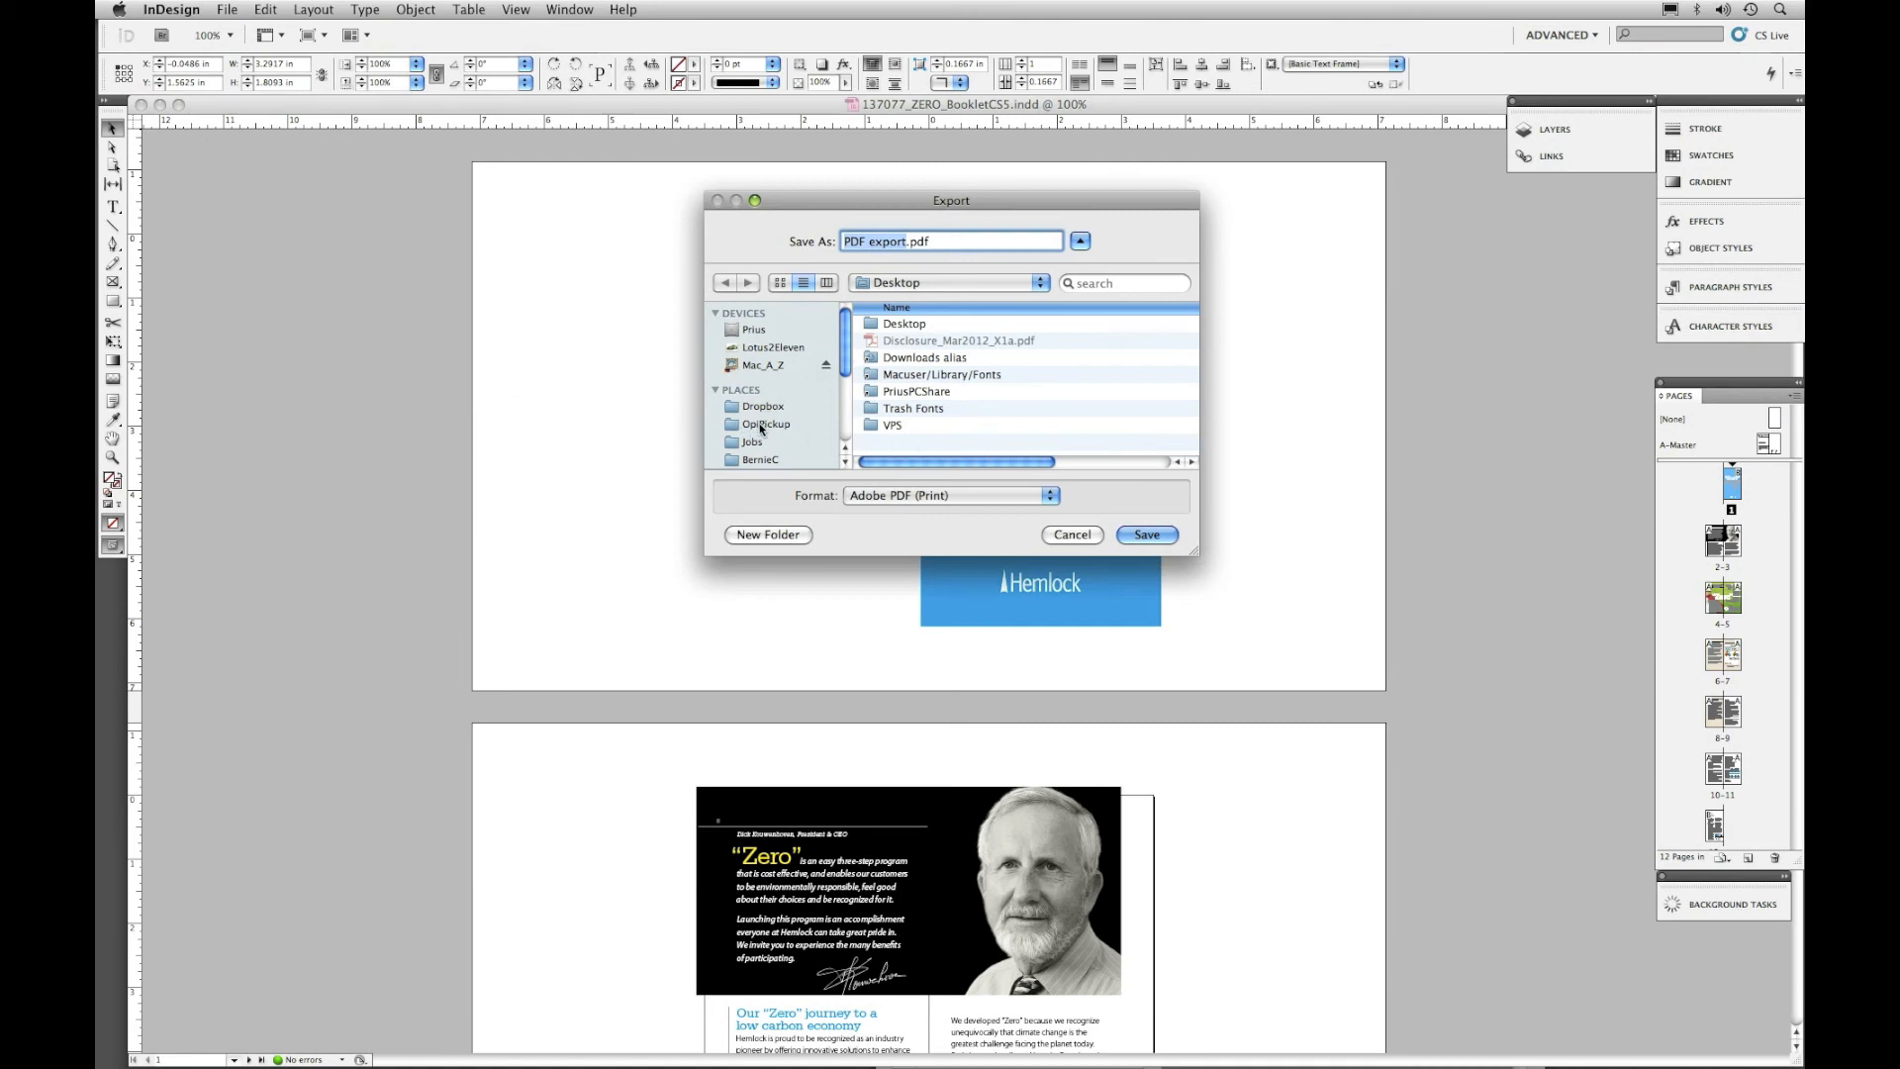
pyautogui.moveTo(850, 357); pyautogui.dragTo(847, 384)
pyautogui.scroll(-3, 789, 392)
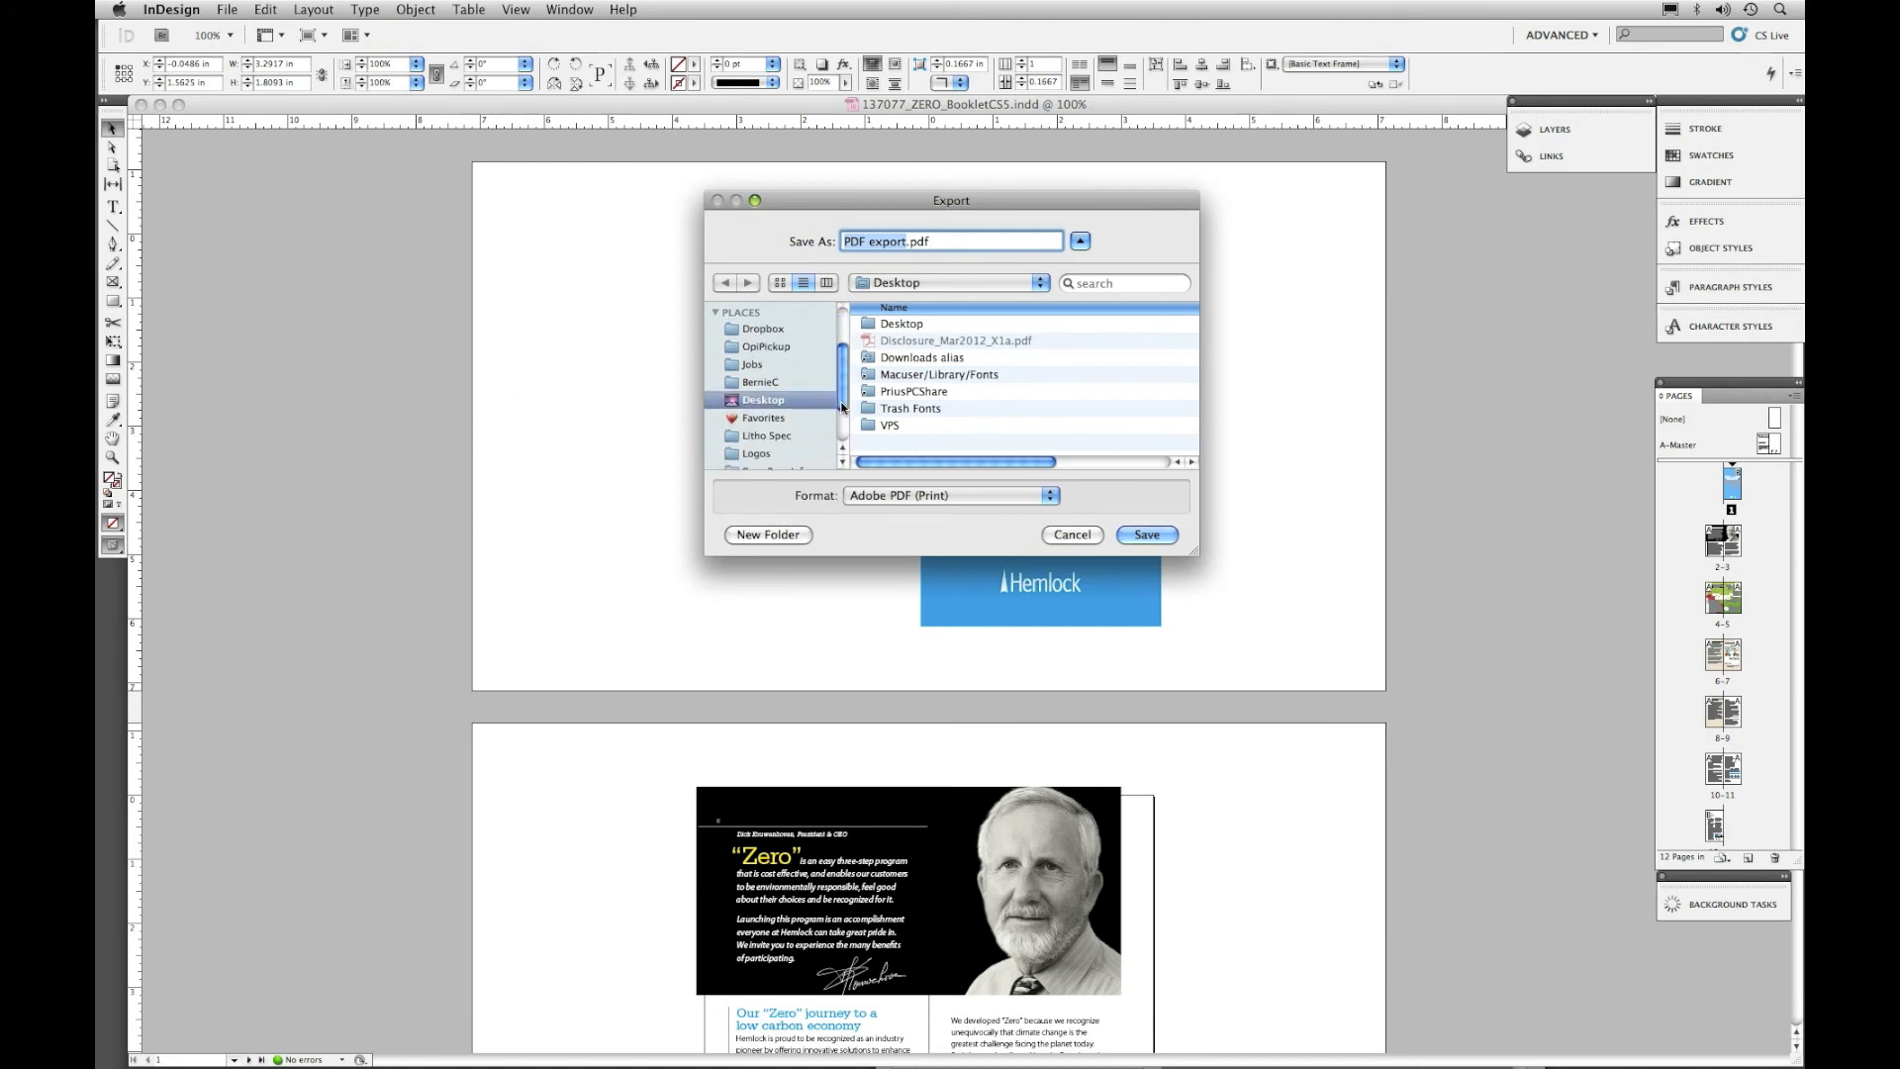
pyautogui.click(776, 362)
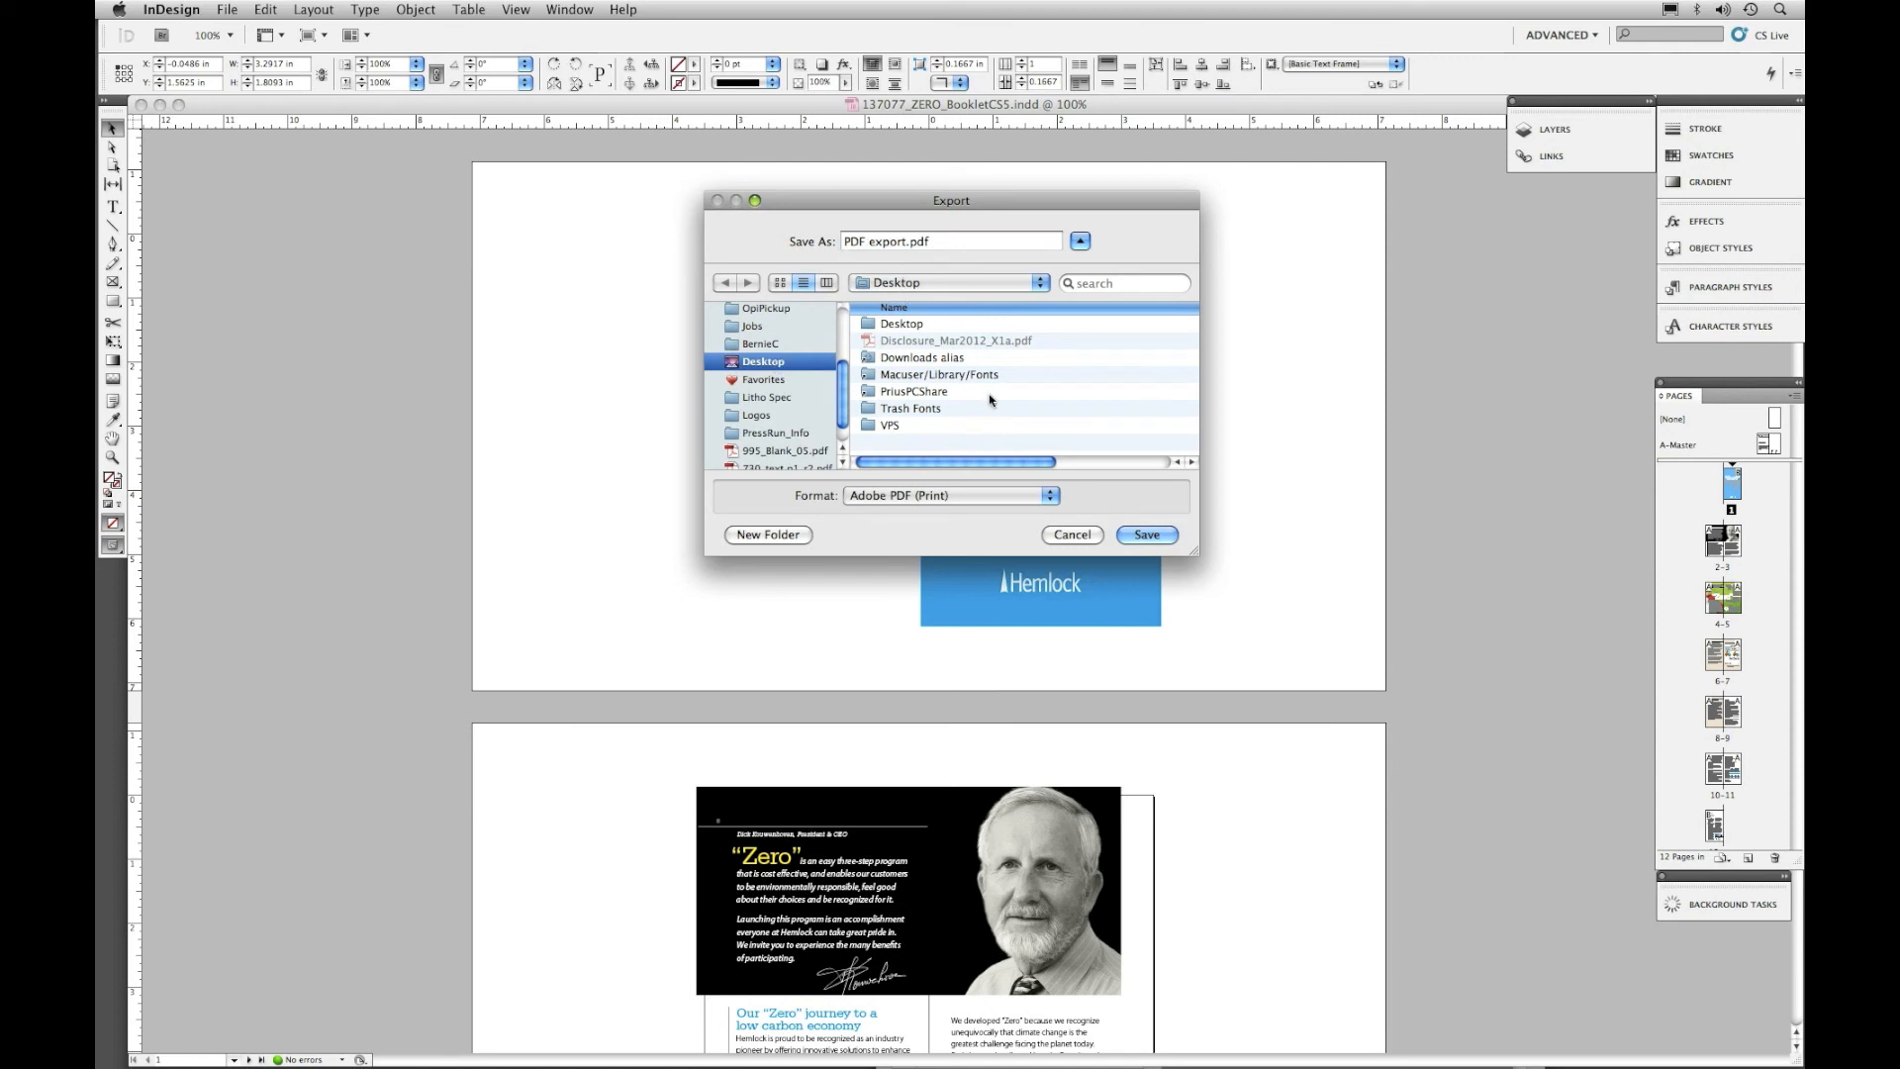
pyautogui.click(1144, 540)
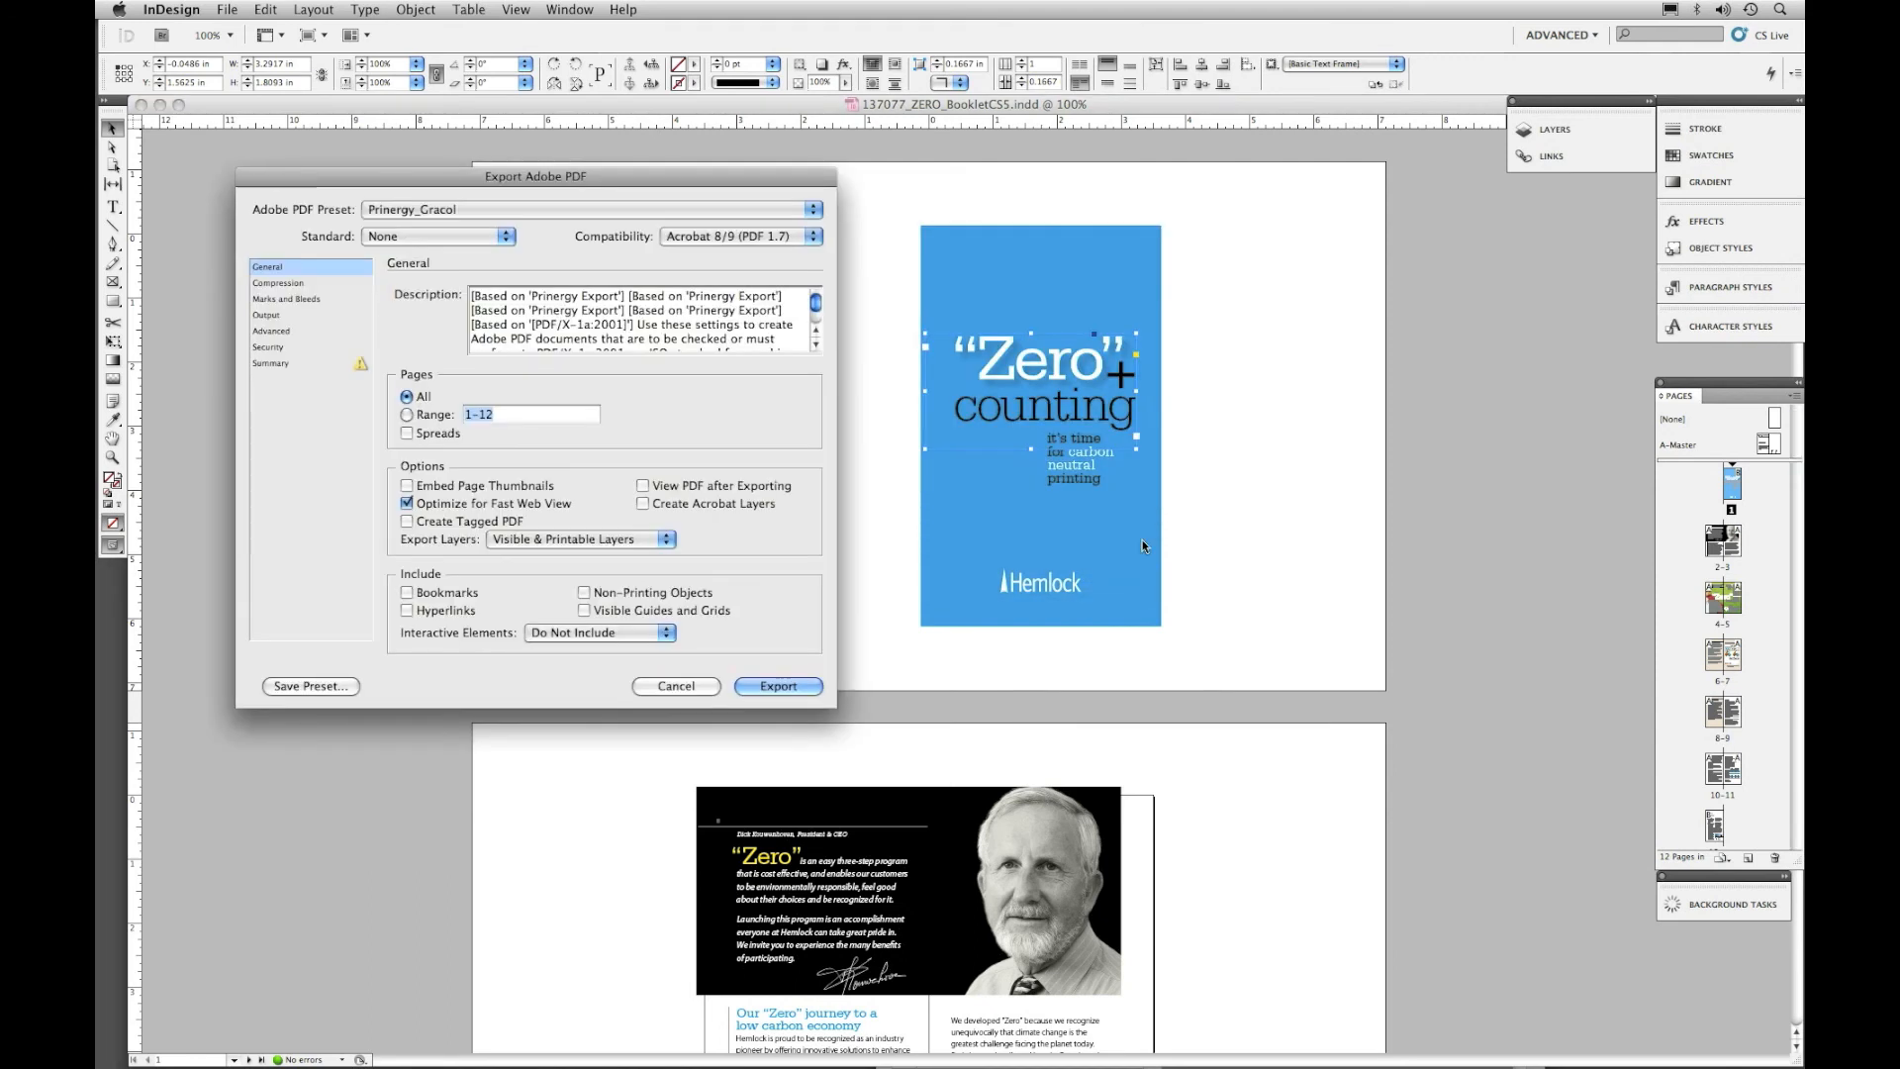
# - Choose the Hemlock PDF Export preset, check its compression, marks and bleeds, output and advanced settings, and export the PDF
pyautogui.click(379, 213)
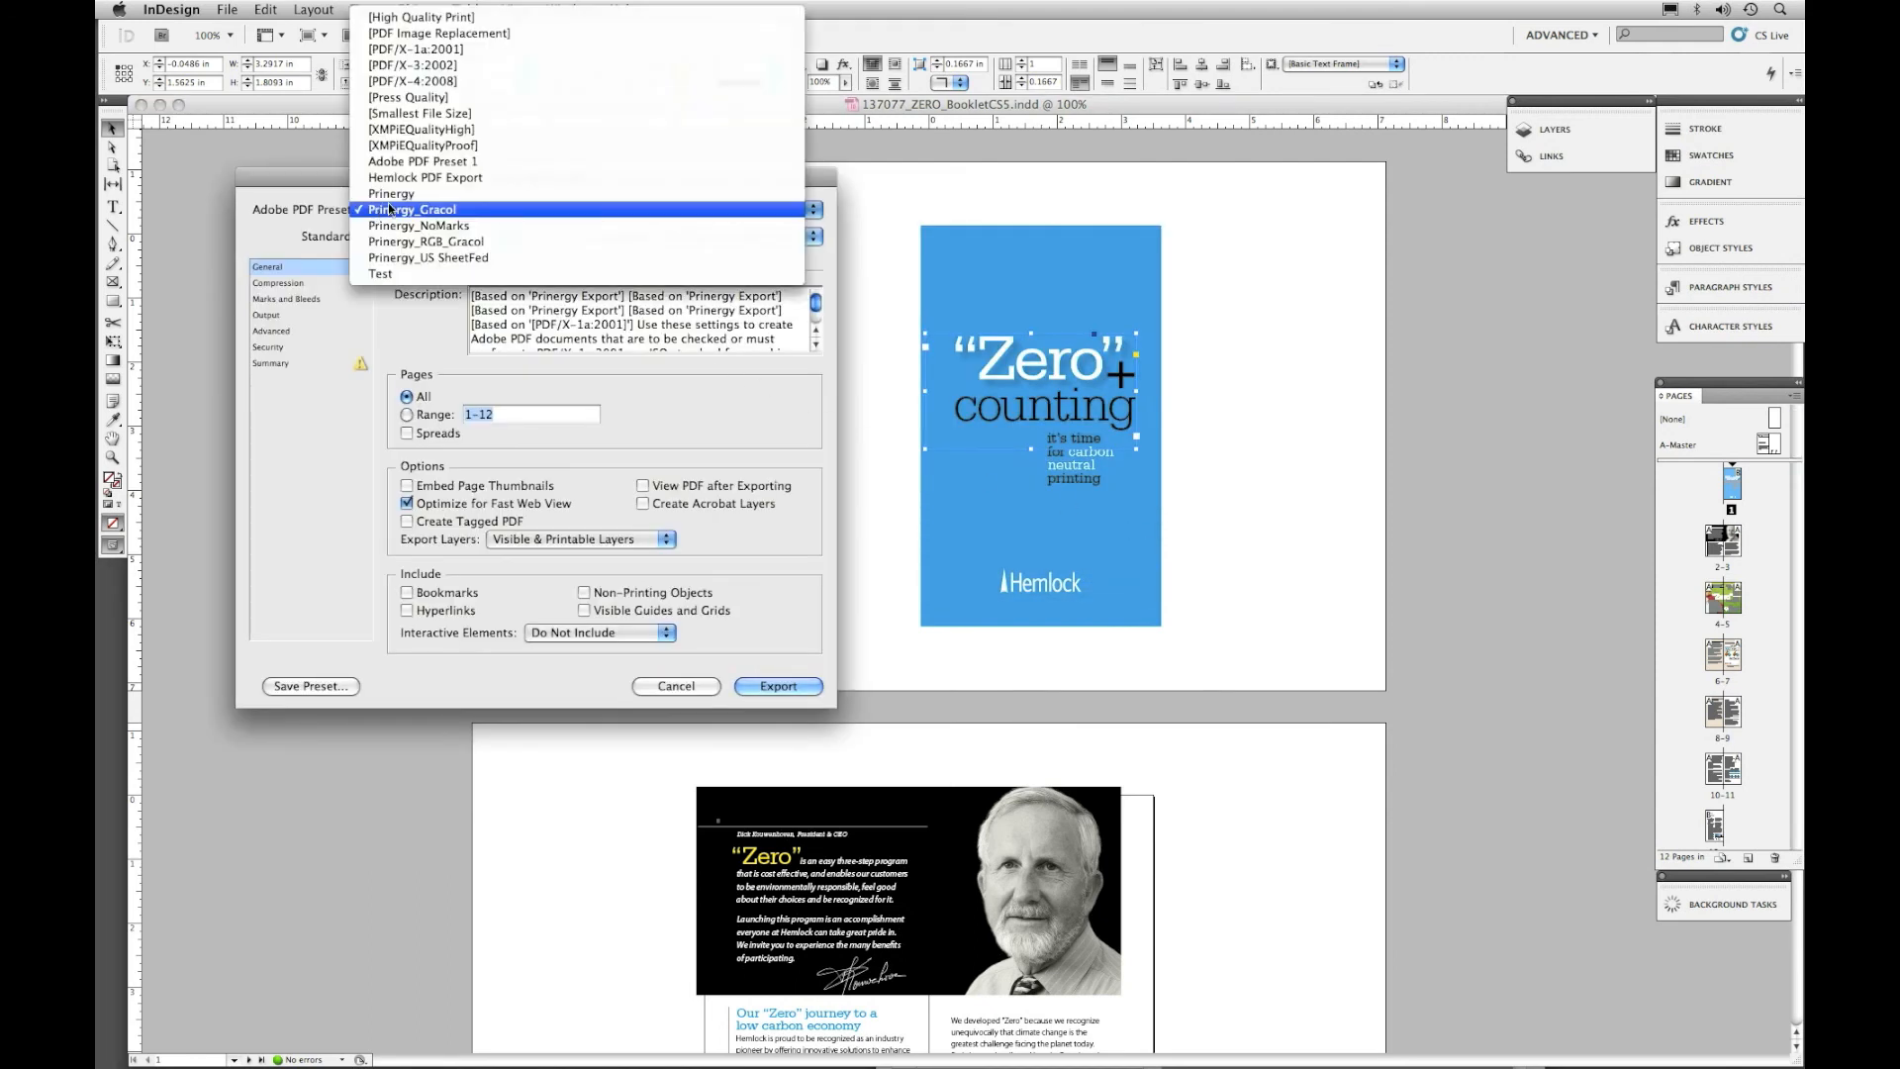
pyautogui.click(452, 184)
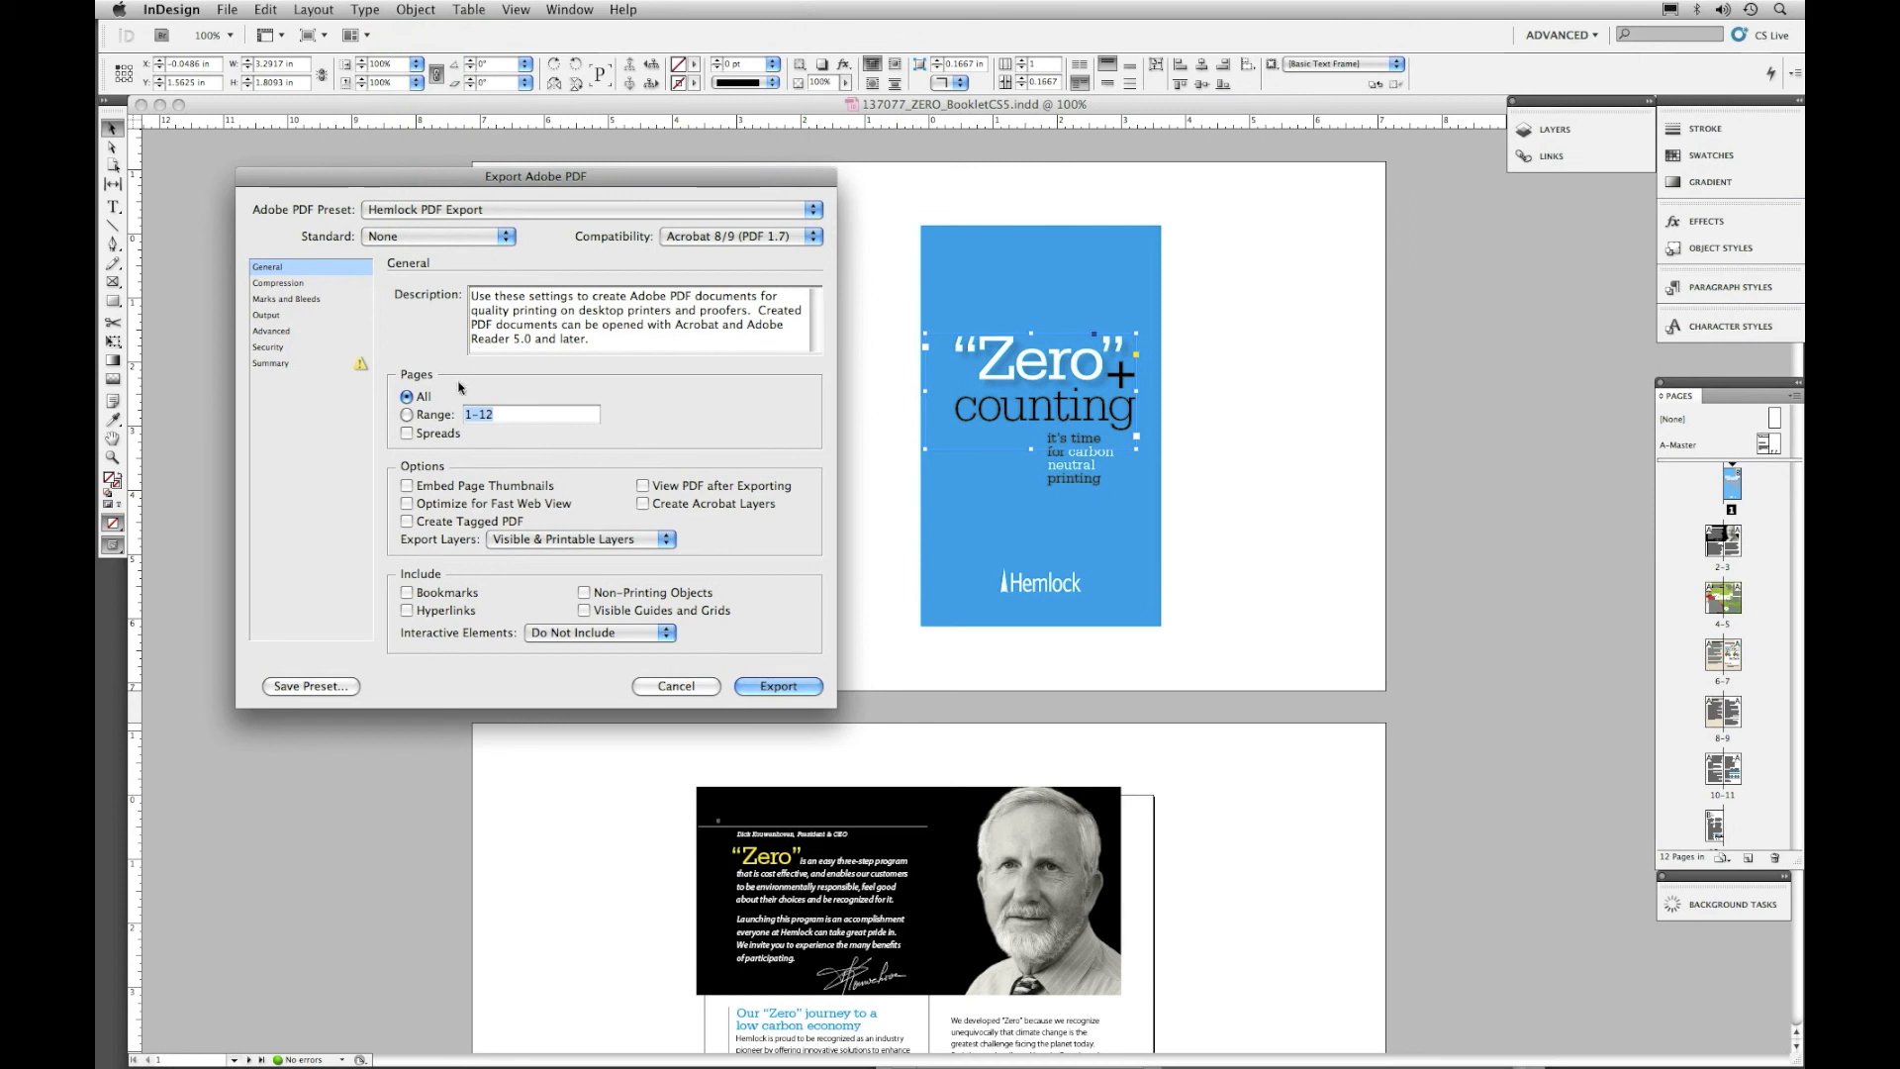
pyautogui.click(310, 284)
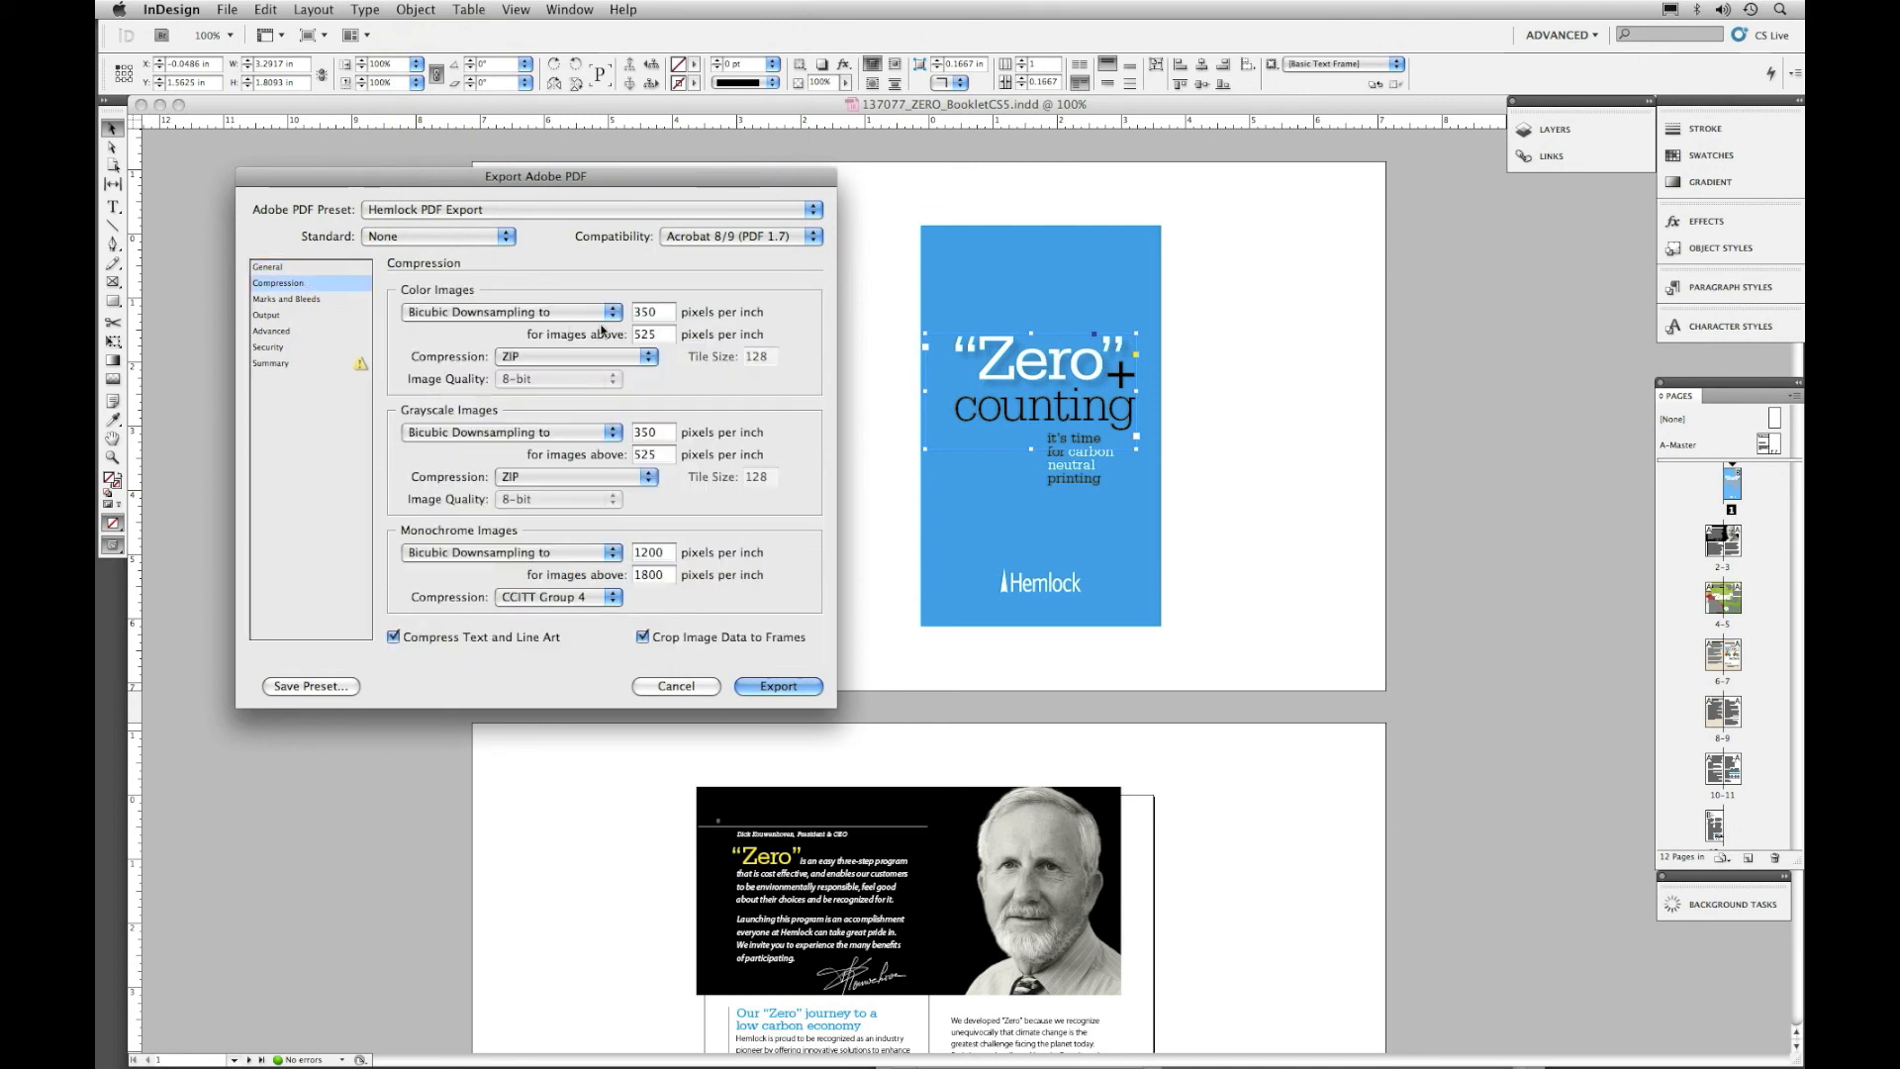
pyautogui.click(333, 301)
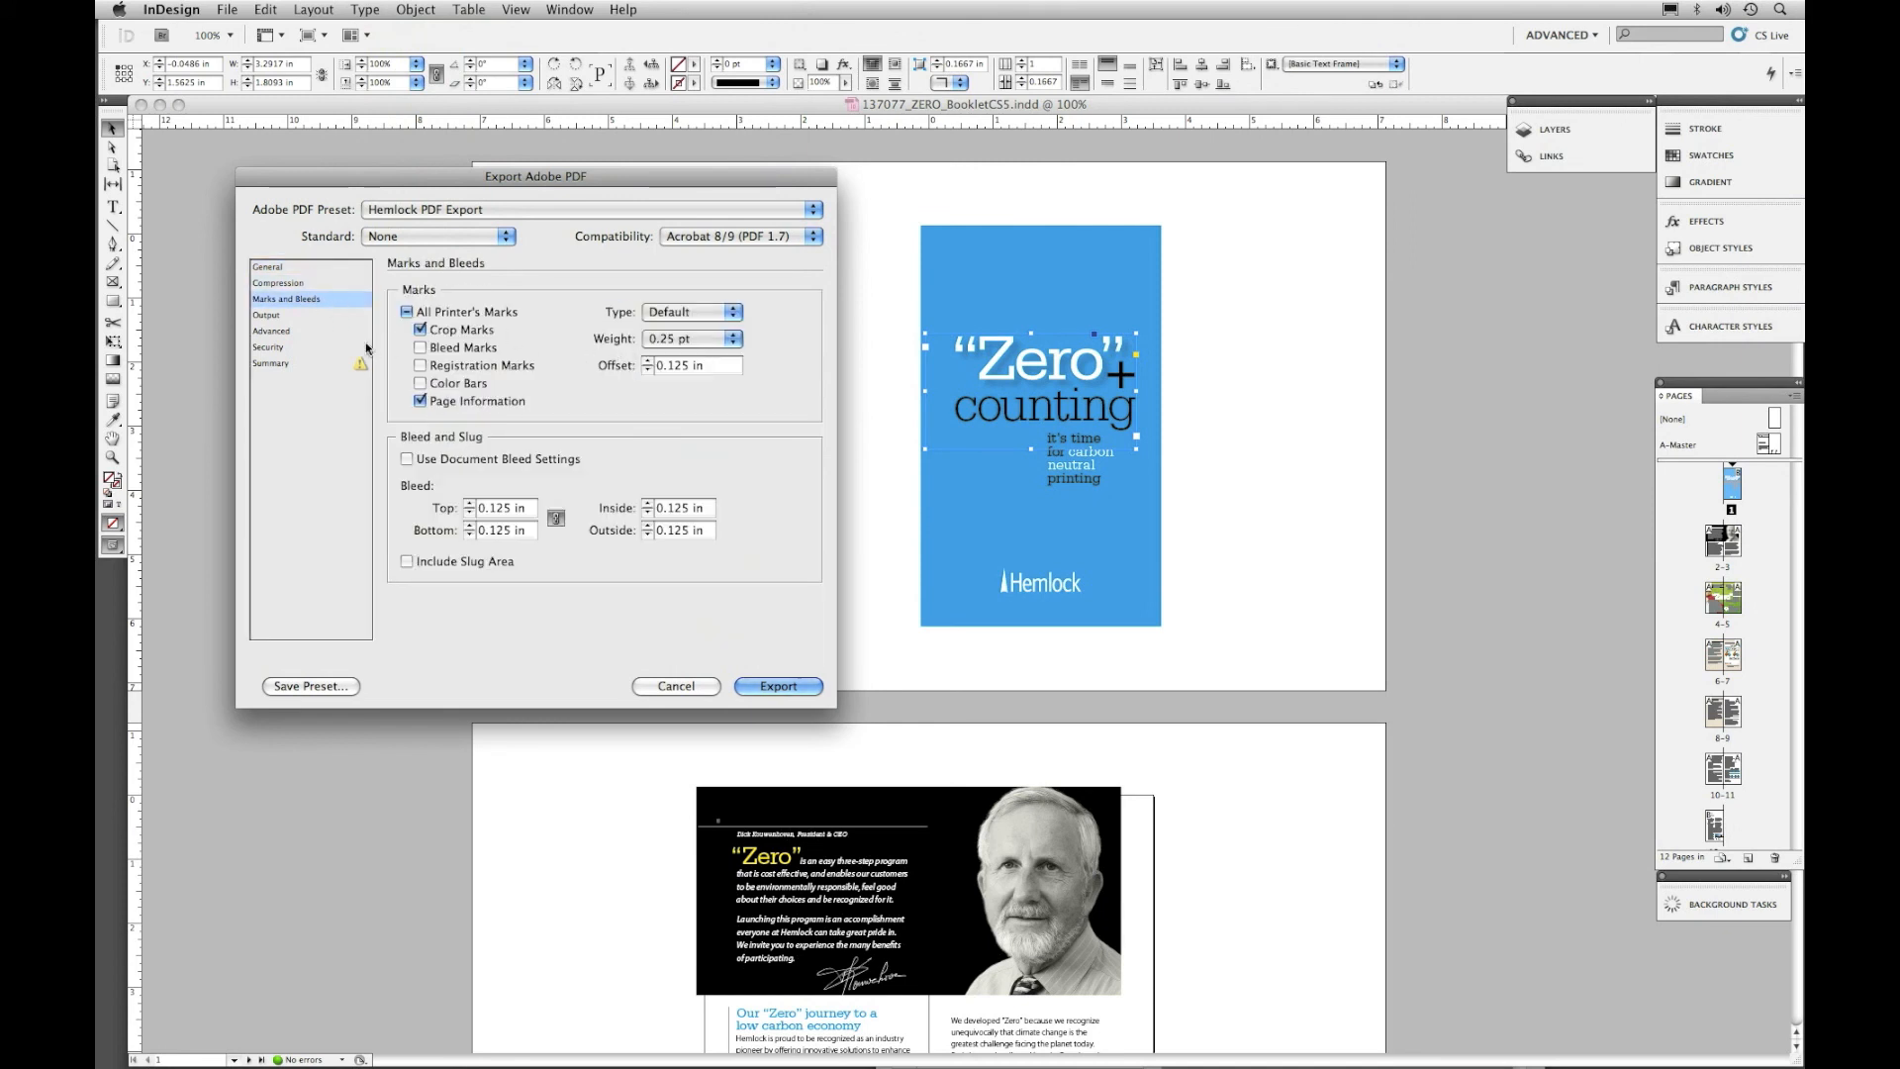
pyautogui.click(306, 316)
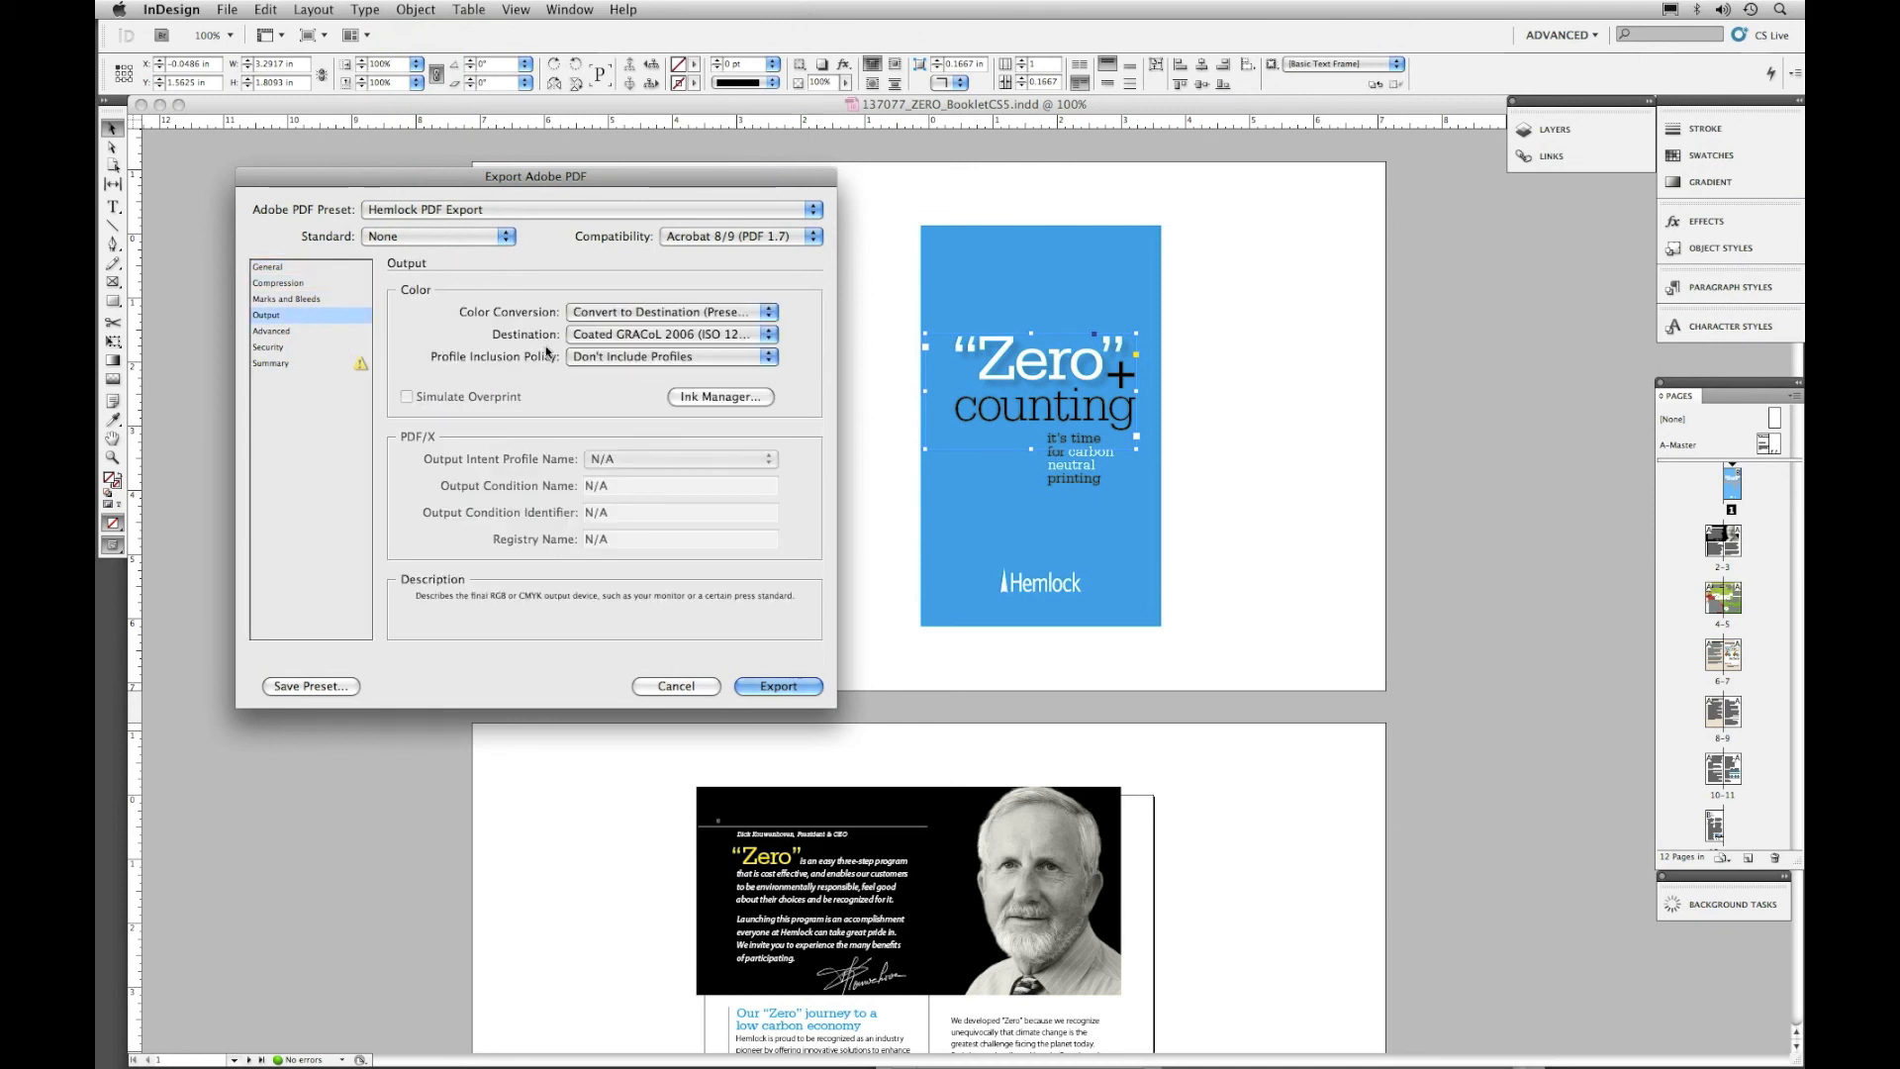
pyautogui.click(326, 332)
pyautogui.click(778, 685)
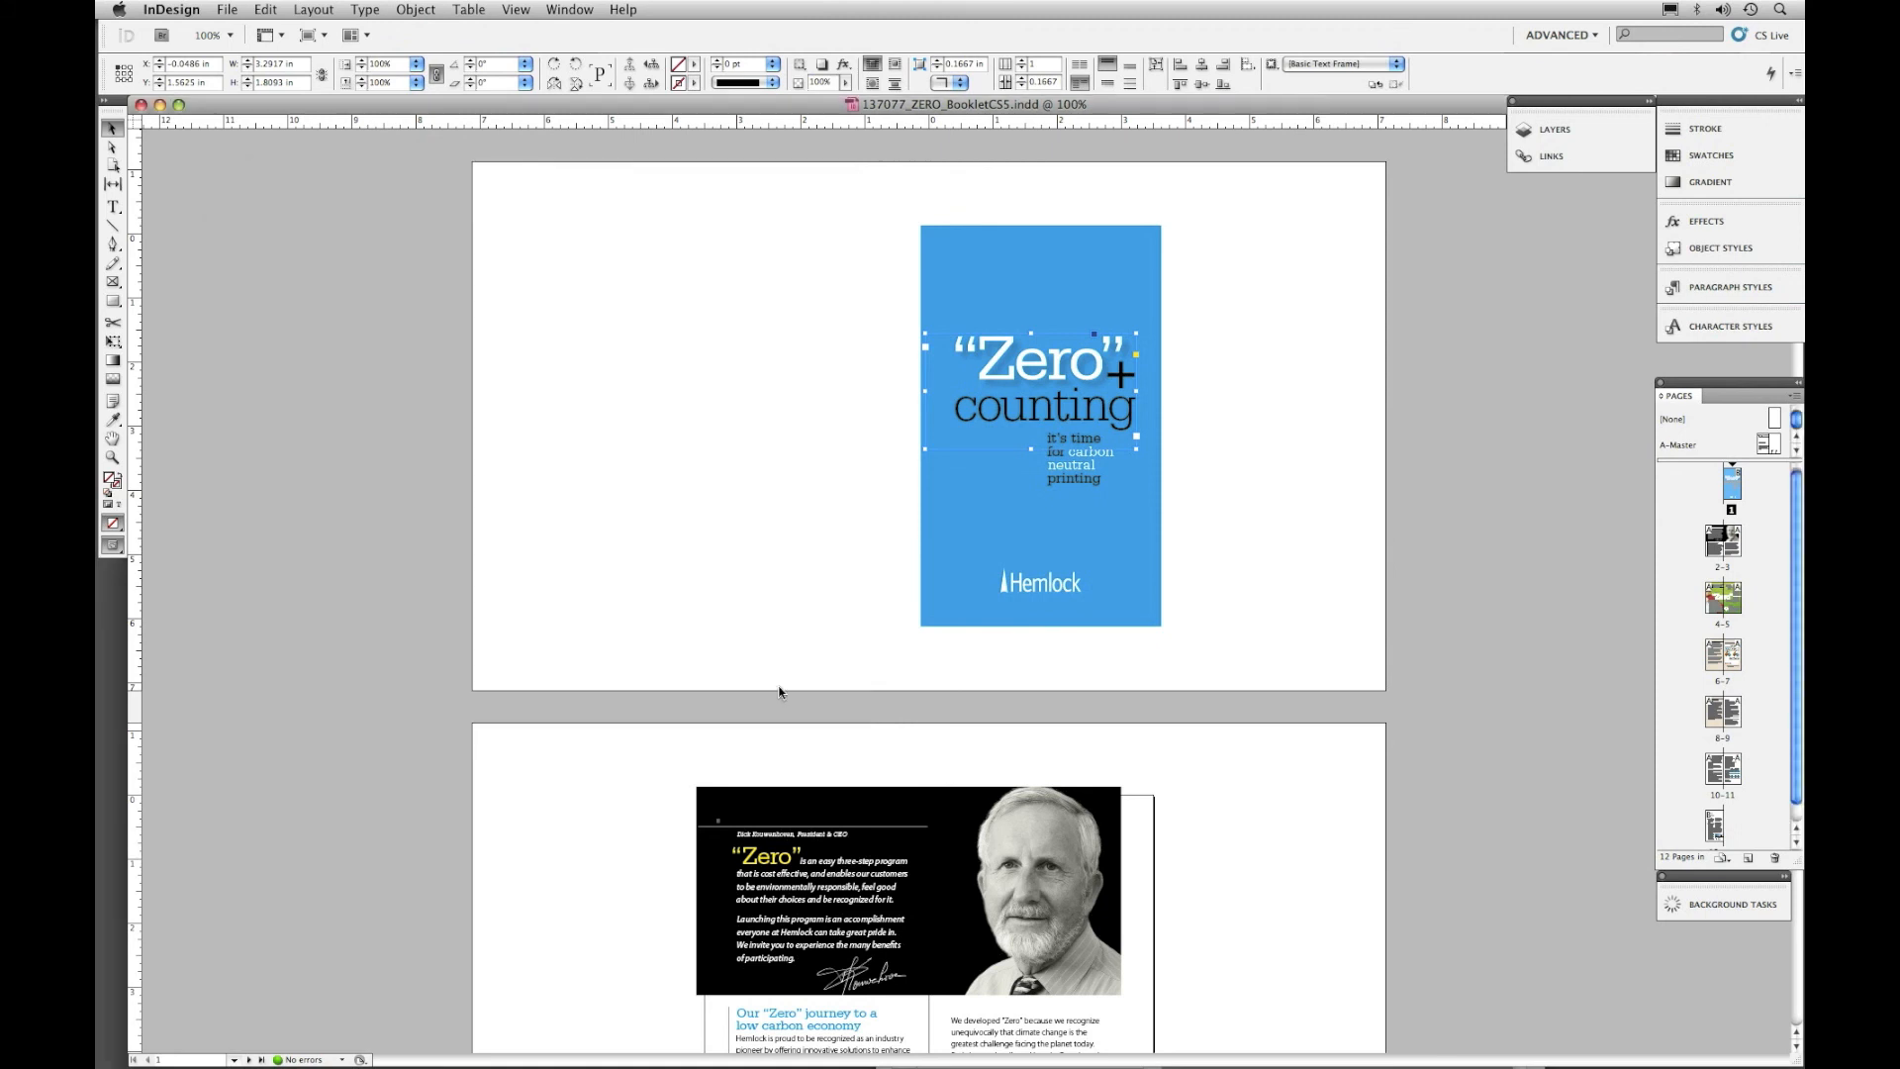